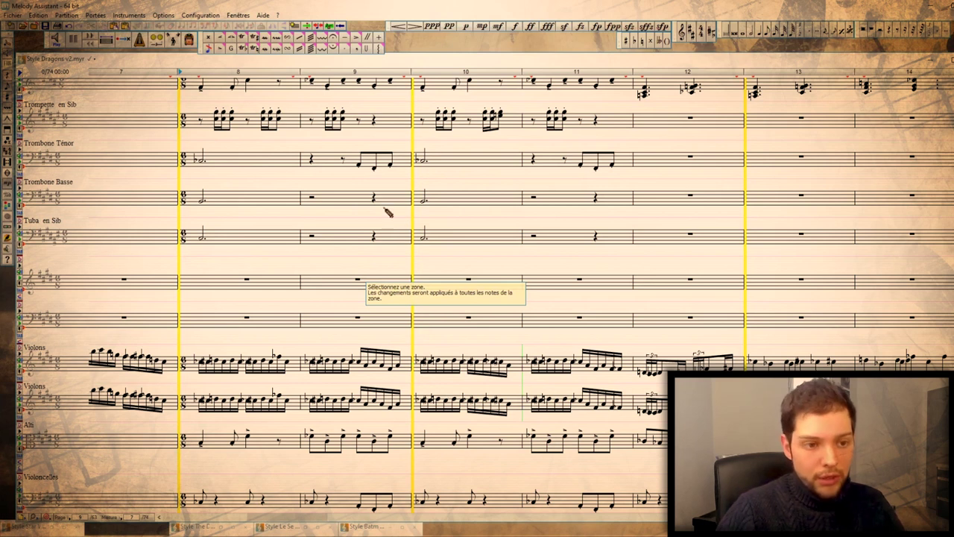
Step: Examine the brass and string parts around bars 8 to 12 in the score, and the Vio I BBC part in FL Studio's piano roll
{"action": "scroll", "coordinate": [656, 316], "scroll_direction": "up", "scroll_amount": 3}
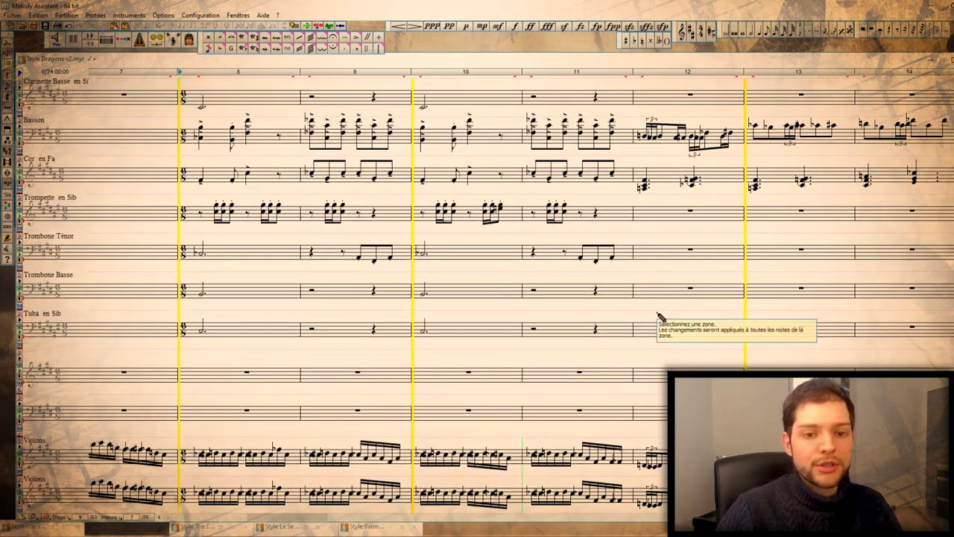
{"action": "scroll", "coordinate": [658, 316], "scroll_direction": "down", "scroll_amount": 5}
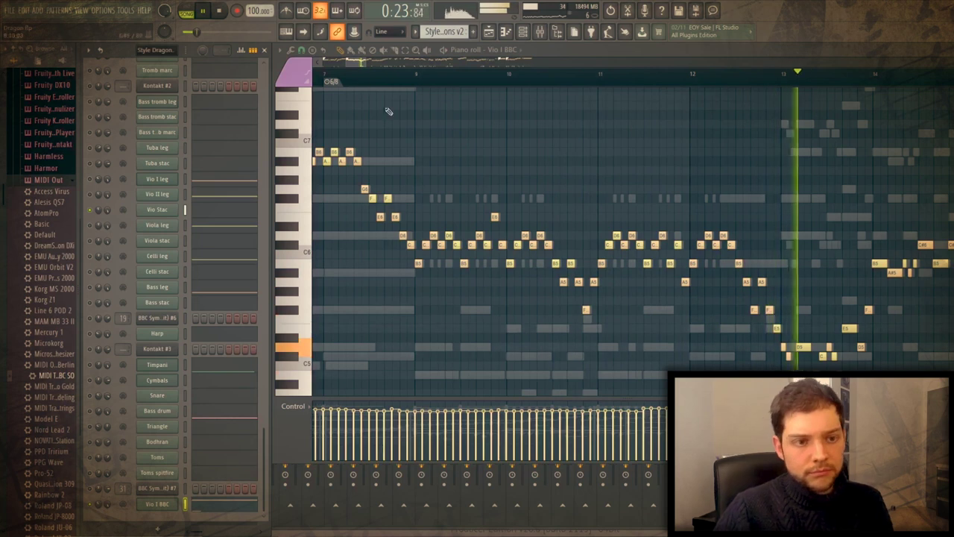
{"action": "scroll", "coordinate": [551, 250], "scroll_direction": "down", "scroll_amount": 4}
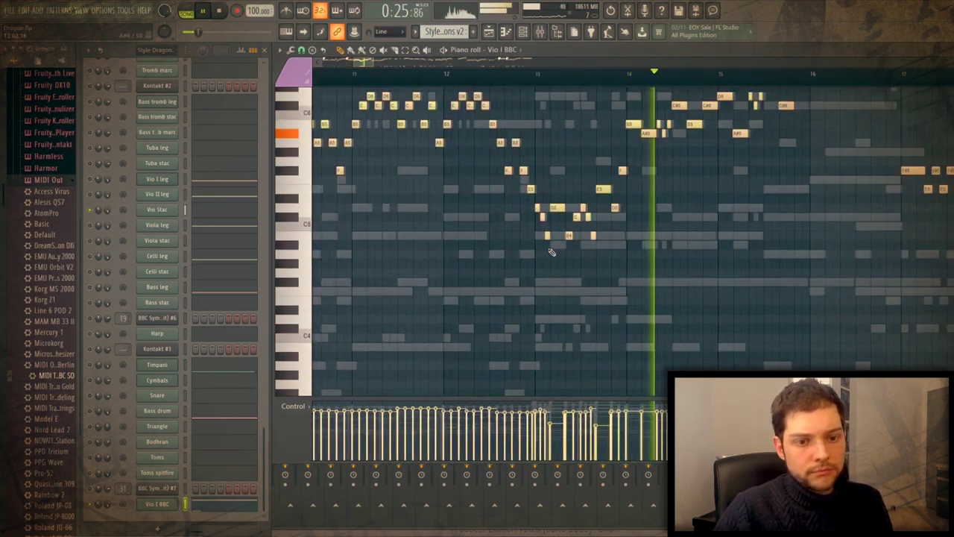
{"action": "scroll", "coordinate": [551, 251], "scroll_direction": "up", "scroll_amount": 3}
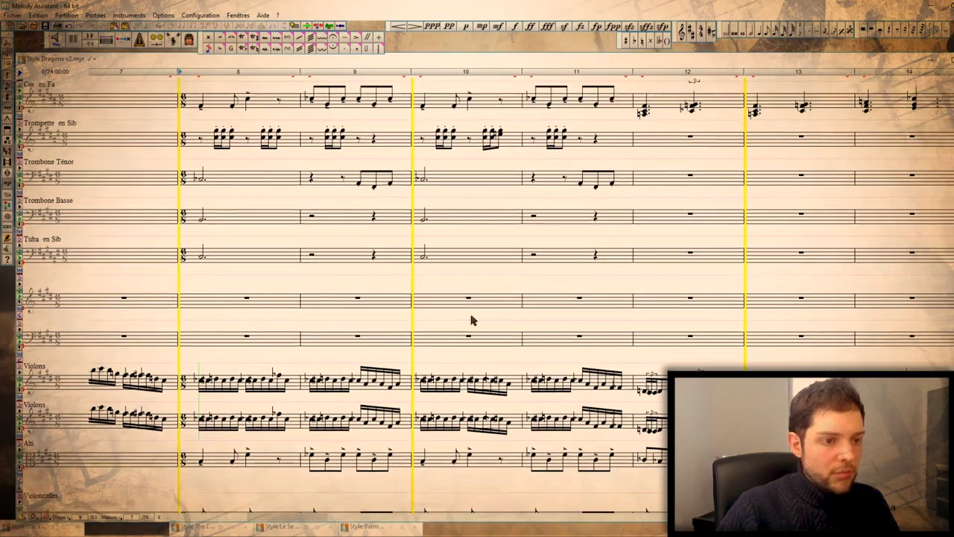
Step: In the Melody Assistant score, highlight the trombones and tuba in bars 8 to 11, and then Basson and Cor en Fa in bars 8 to 12
{"action": "scroll", "coordinate": [470, 319], "scroll_direction": "up", "scroll_amount": 2}
{"action": "left_click_drag", "start_coordinate": [198, 243], "coordinate": [652, 322]}
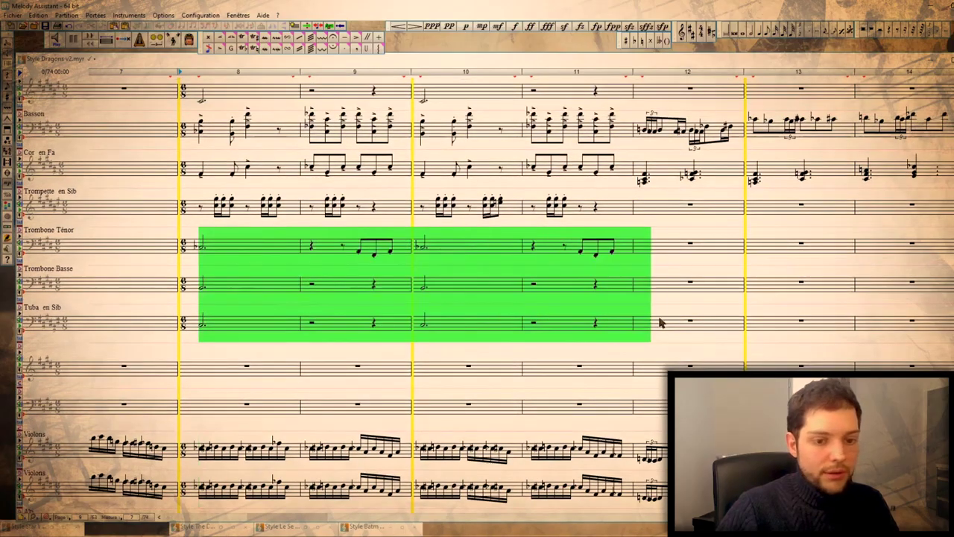
{"action": "scroll", "coordinate": [458, 286], "scroll_direction": "up", "scroll_amount": 3}
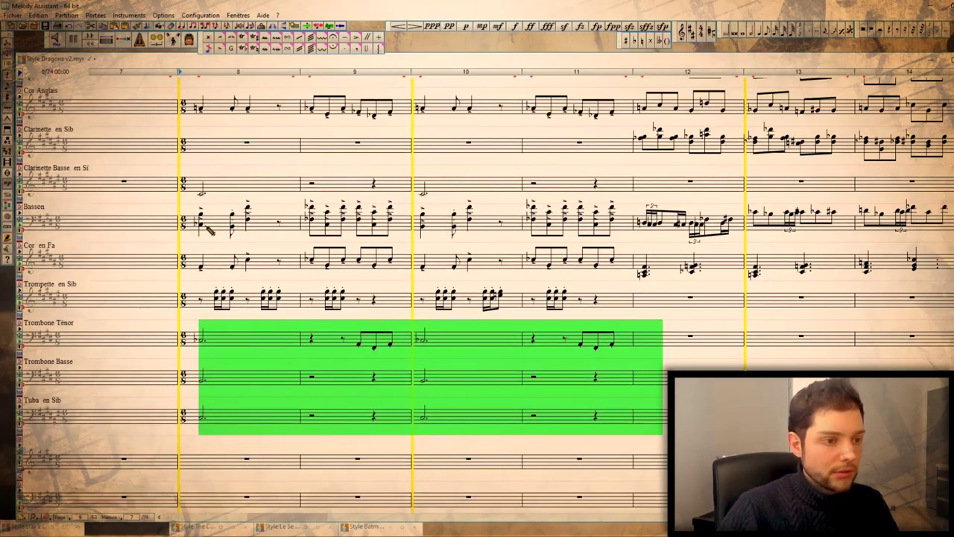
{"action": "left_click_drag", "start_coordinate": [198, 205], "coordinate": [733, 257]}
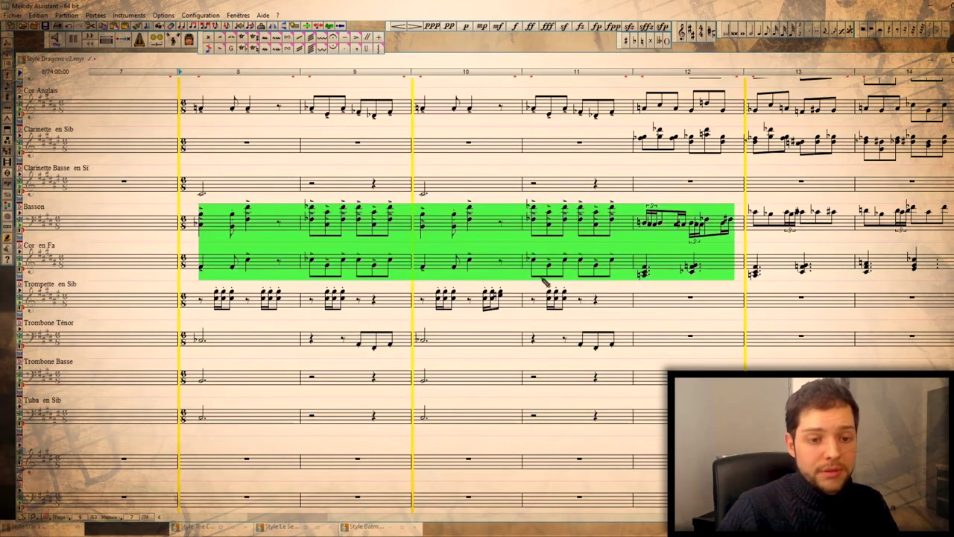
{"action": "scroll", "coordinate": [547, 280], "scroll_direction": "up", "scroll_amount": 1}
{"action": "left_click", "coordinate": [498, 260]}
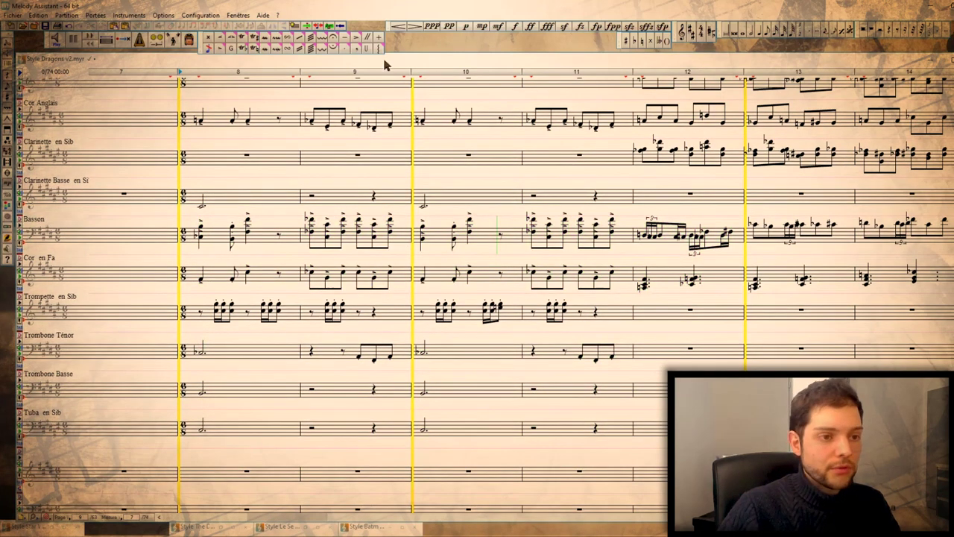
Step: Play back the score through bars 8 to 12 while following the string staves
{"action": "scroll", "coordinate": [484, 295], "scroll_direction": "down", "scroll_amount": 5}
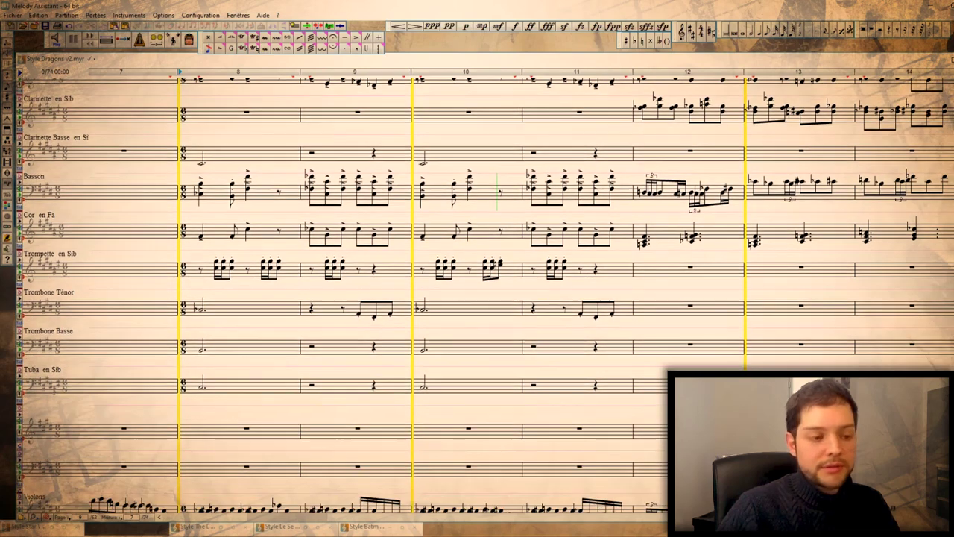
{"action": "scroll", "coordinate": [485, 294], "scroll_direction": "down", "scroll_amount": 2}
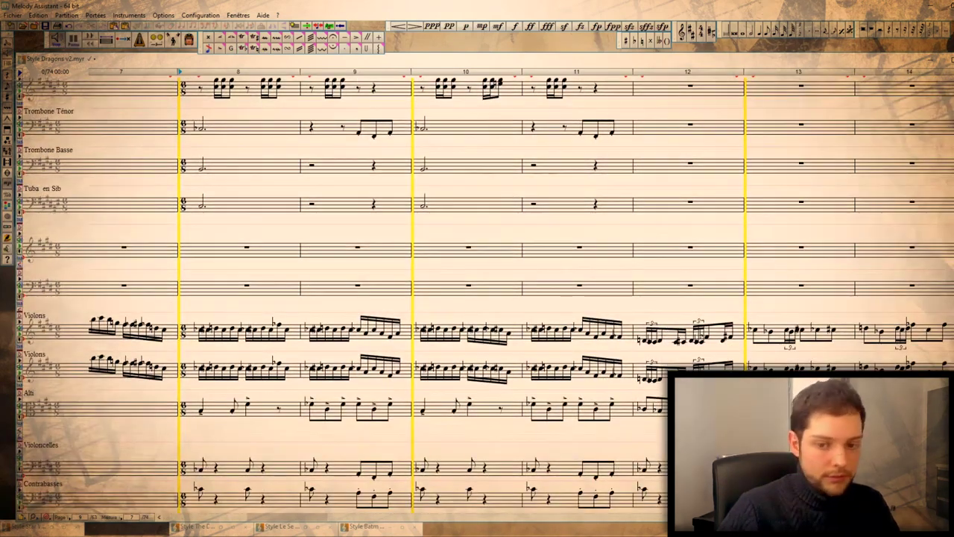
{"action": "key", "text": "space"}
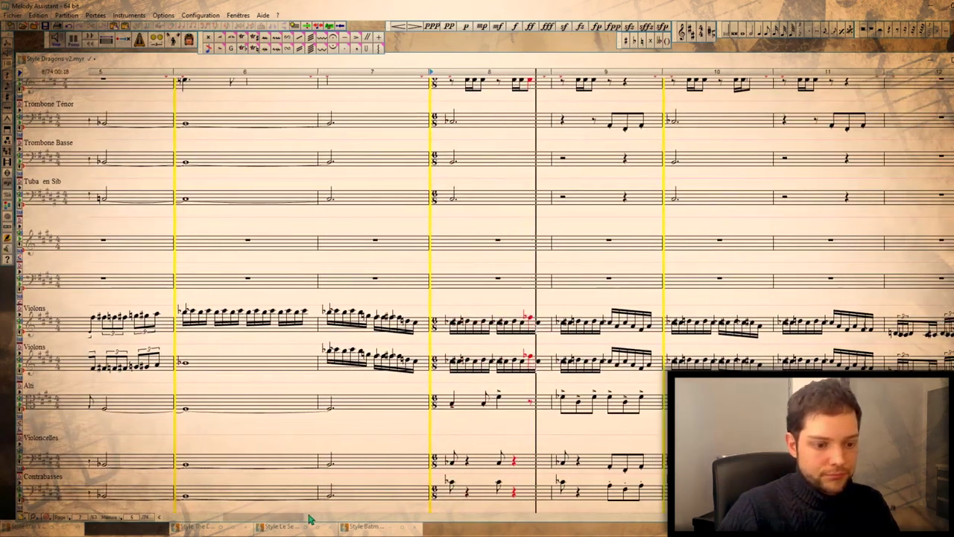
{"action": "scroll", "coordinate": [544, 384], "scroll_direction": "down", "scroll_amount": 1}
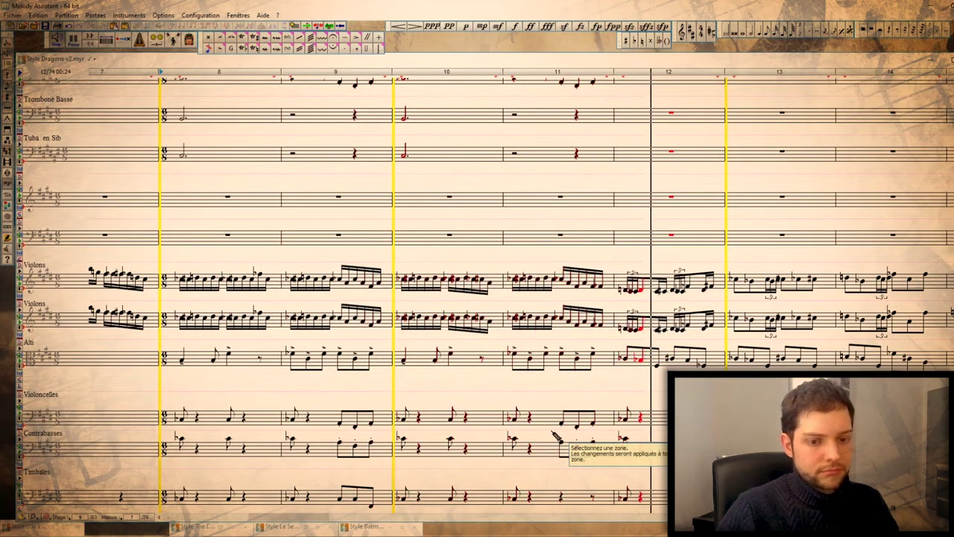
Step: Switch to FL Studio and play the Vio I BBC passage from about bar 17
{"action": "key", "text": "space"}
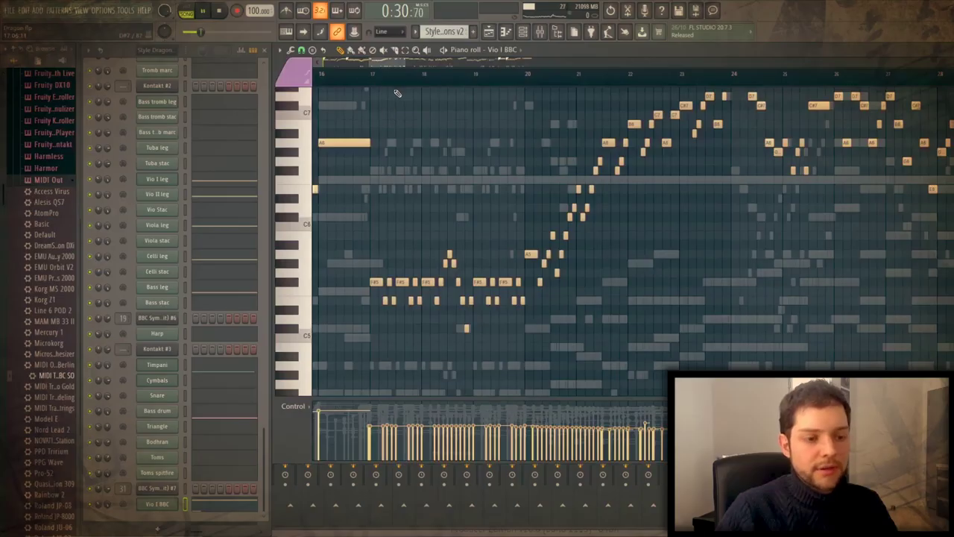
{"action": "key", "text": "space"}
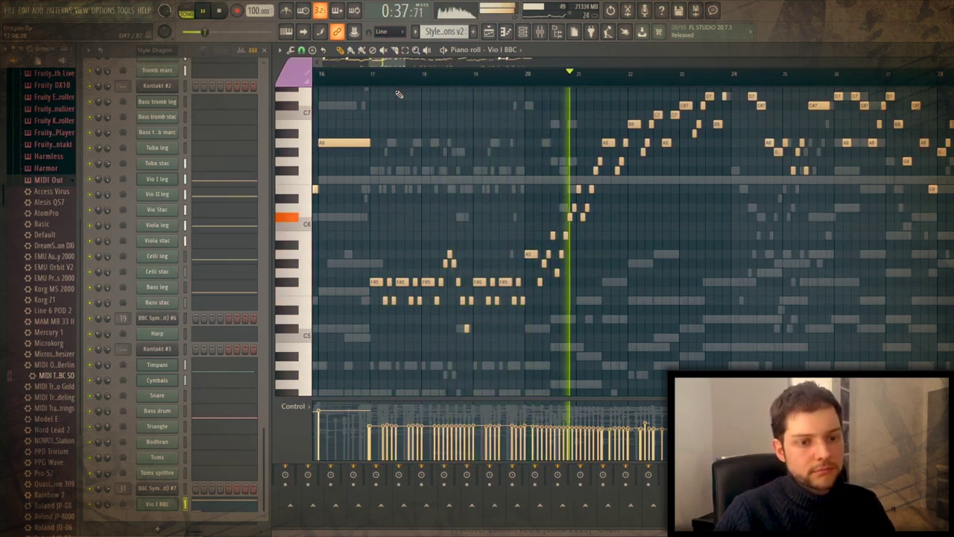
{"action": "key", "text": "space"}
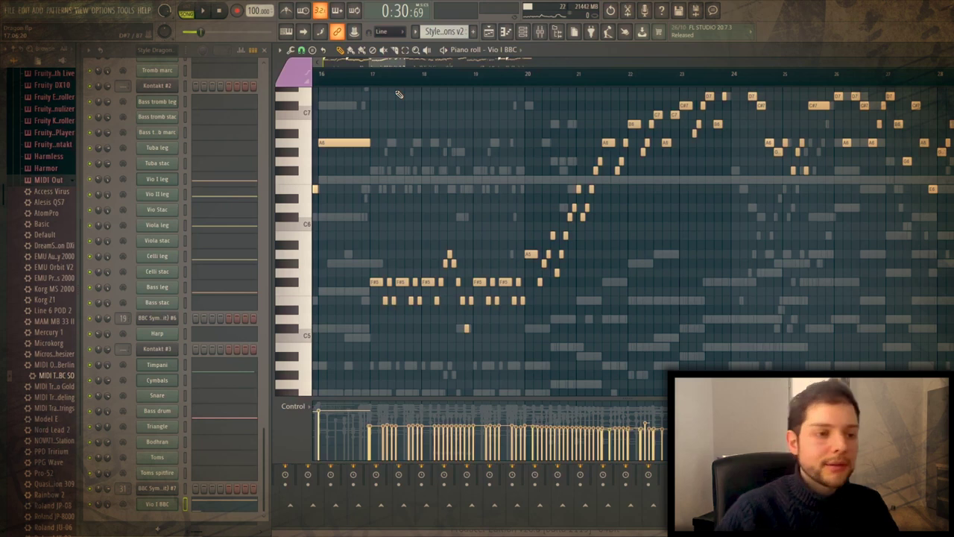
Step: Examine the Vio I BBC melody between bars 19 and 30 in the piano roll
{"action": "scroll", "coordinate": [395, 62], "scroll_direction": "right", "scroll_amount": 4}
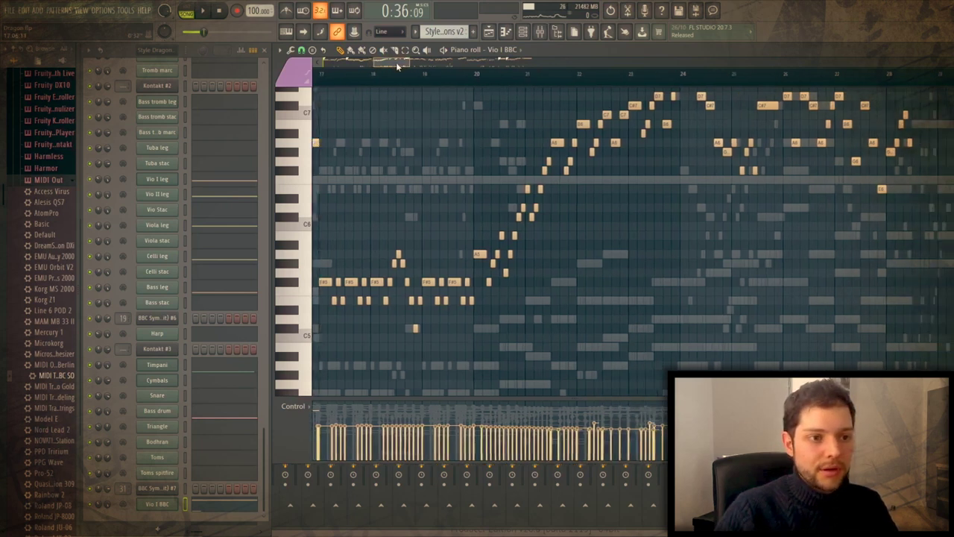
{"action": "scroll", "coordinate": [582, 295], "scroll_direction": "up", "scroll_amount": 3}
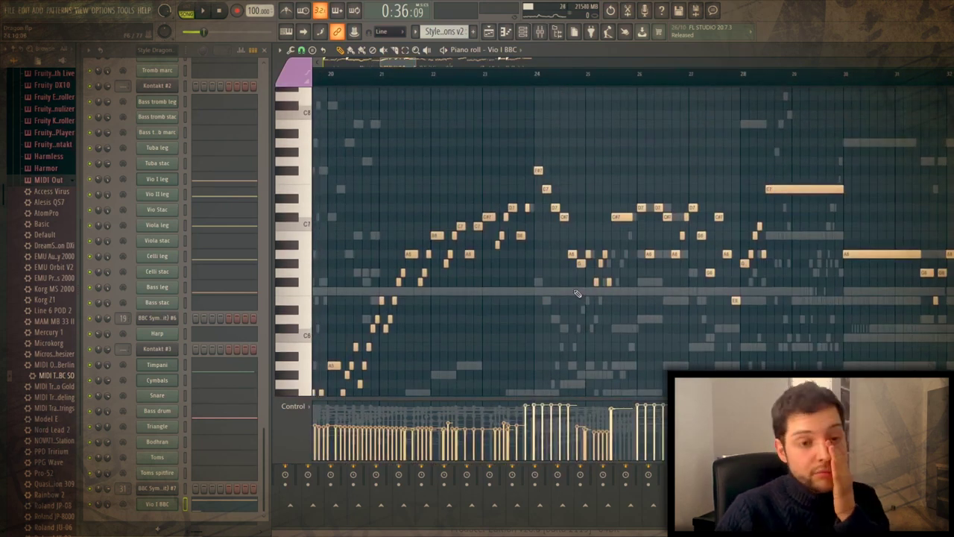
{"action": "scroll", "coordinate": [399, 67], "scroll_direction": "left", "scroll_amount": 2}
{"action": "scroll", "coordinate": [478, 188], "scroll_direction": "down", "scroll_amount": 3}
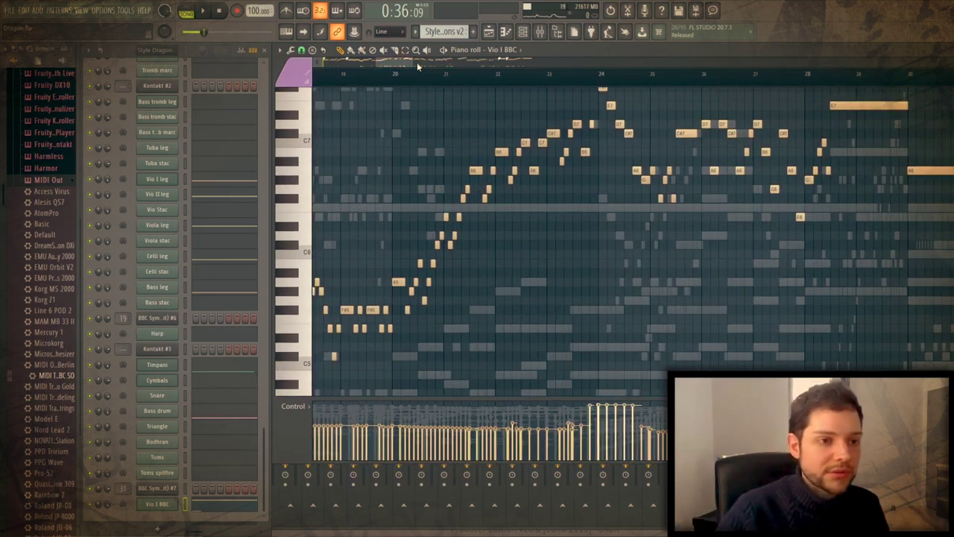
{"action": "scroll", "coordinate": [403, 62], "scroll_direction": "right", "scroll_amount": 1}
{"action": "scroll", "coordinate": [465, 215], "scroll_direction": "up", "scroll_amount": 1}
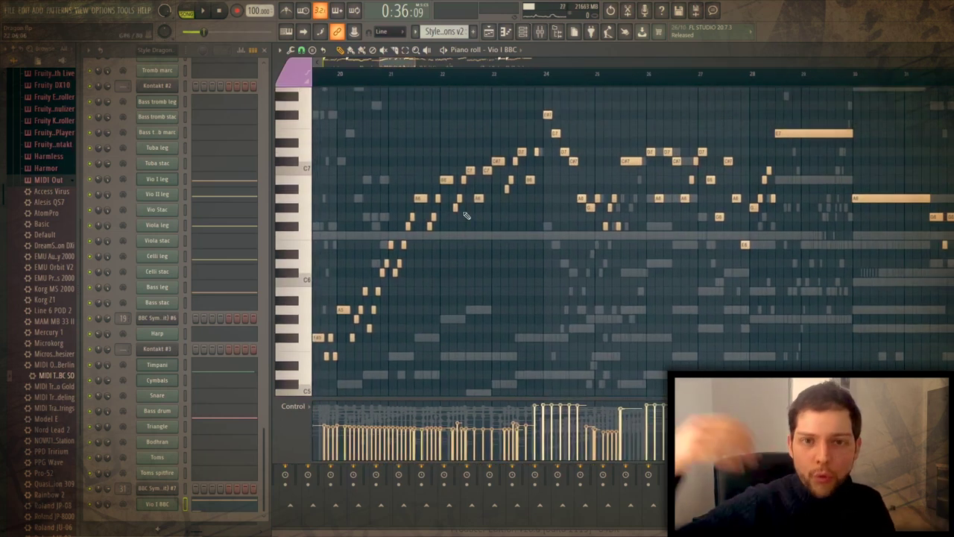
{"action": "scroll", "coordinate": [389, 77], "scroll_direction": "left", "scroll_amount": 1}
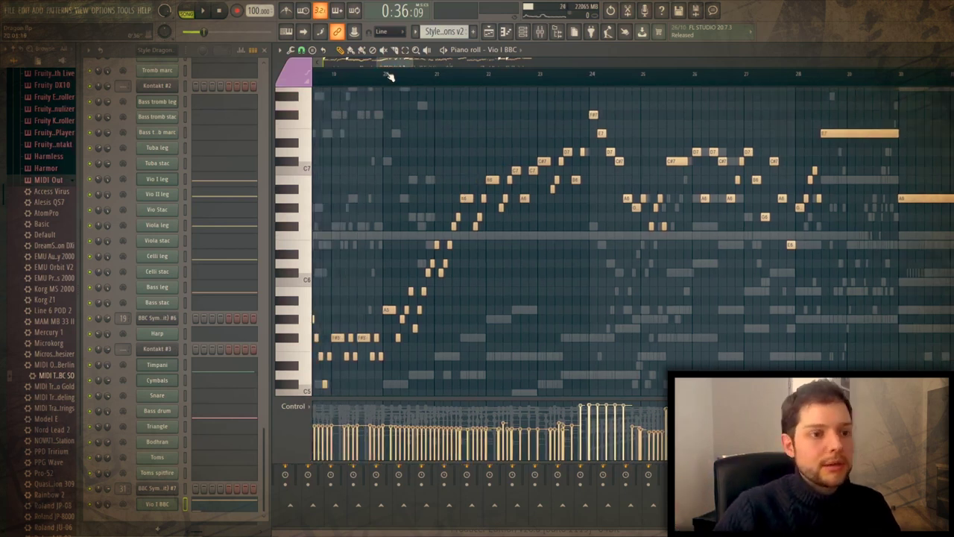
{"action": "scroll", "coordinate": [390, 63], "scroll_direction": "up", "scroll_amount": 4}
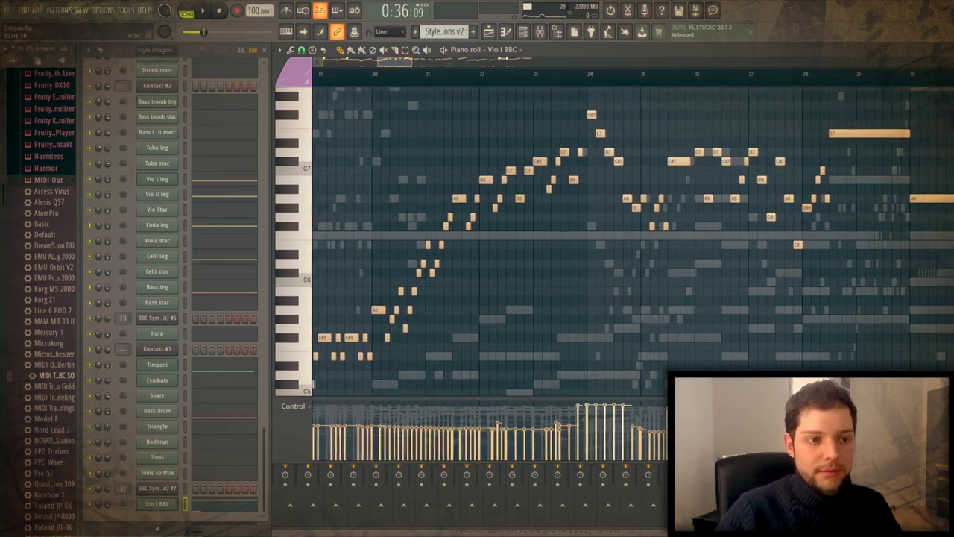
{"action": "scroll", "coordinate": [391, 61], "scroll_direction": "right", "scroll_amount": 1}
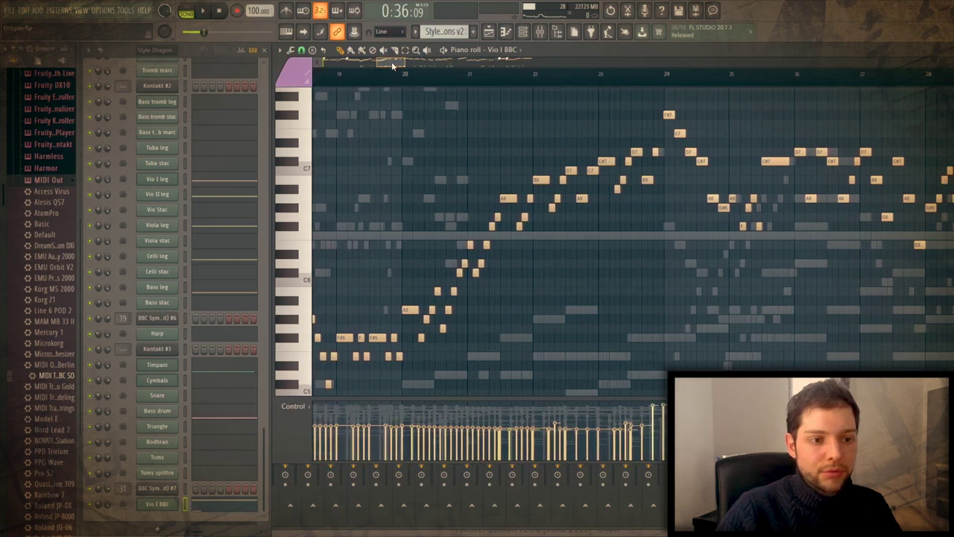
Step: Play the passage from about bar 20 and open the Tromb leg notes in the piano roll to follow them through bar 29
{"action": "key", "text": "space"}
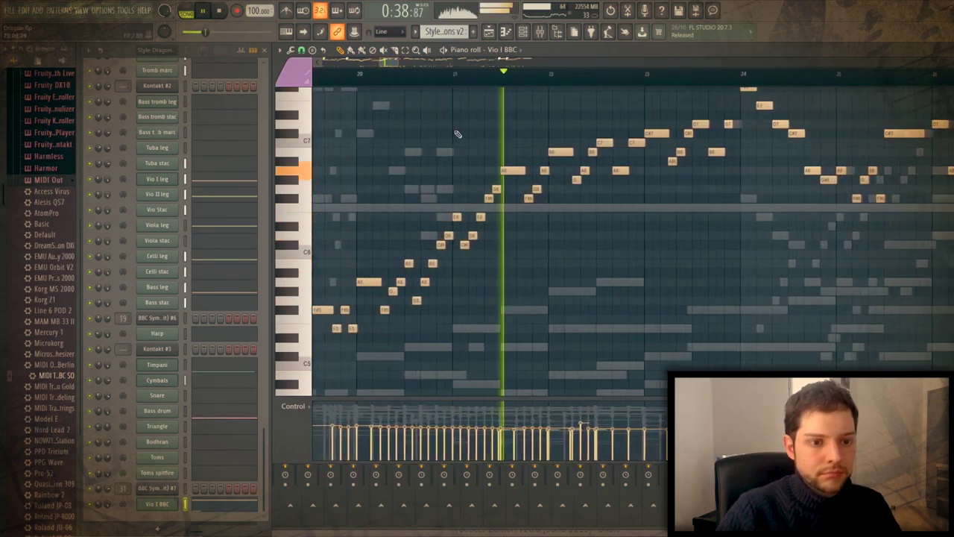
{"action": "scroll", "coordinate": [425, 223], "scroll_direction": "up", "scroll_amount": 3}
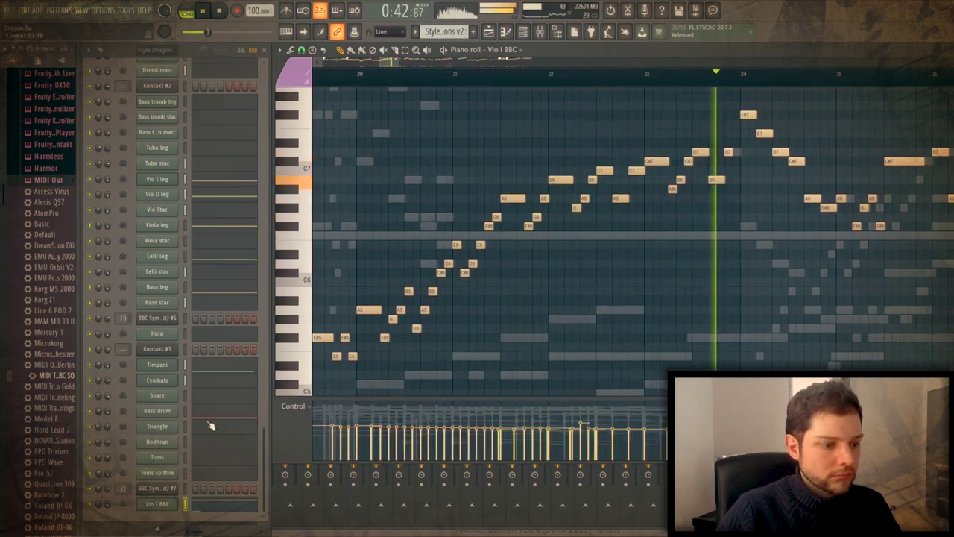
{"action": "scroll", "coordinate": [219, 388], "scroll_direction": "up", "scroll_amount": 3}
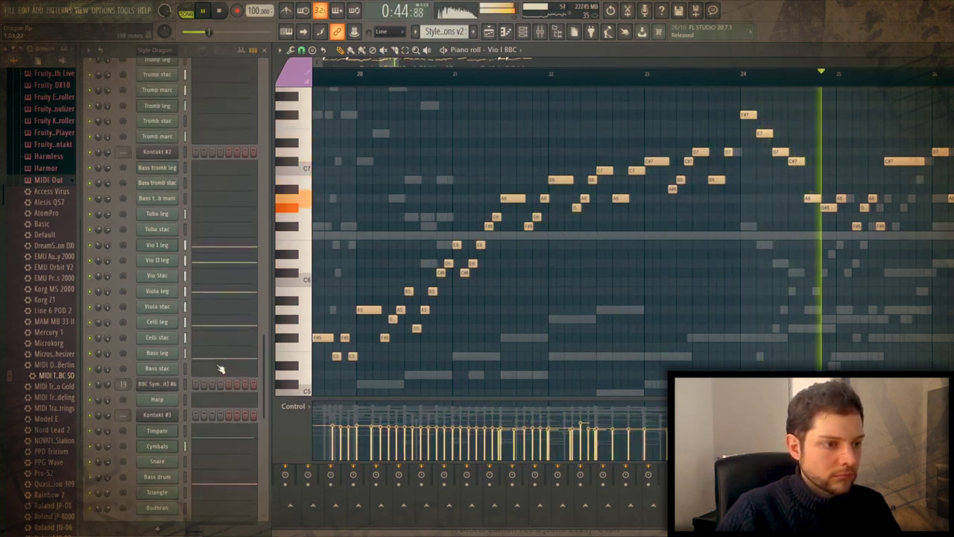
{"action": "left_click", "coordinate": [216, 135]}
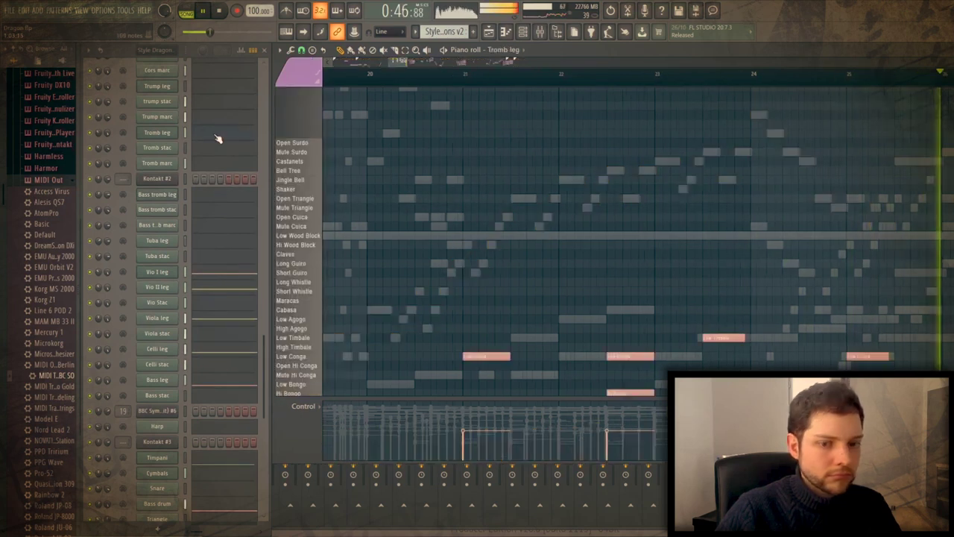
{"action": "scroll", "coordinate": [522, 276], "scroll_direction": "down", "scroll_amount": 5}
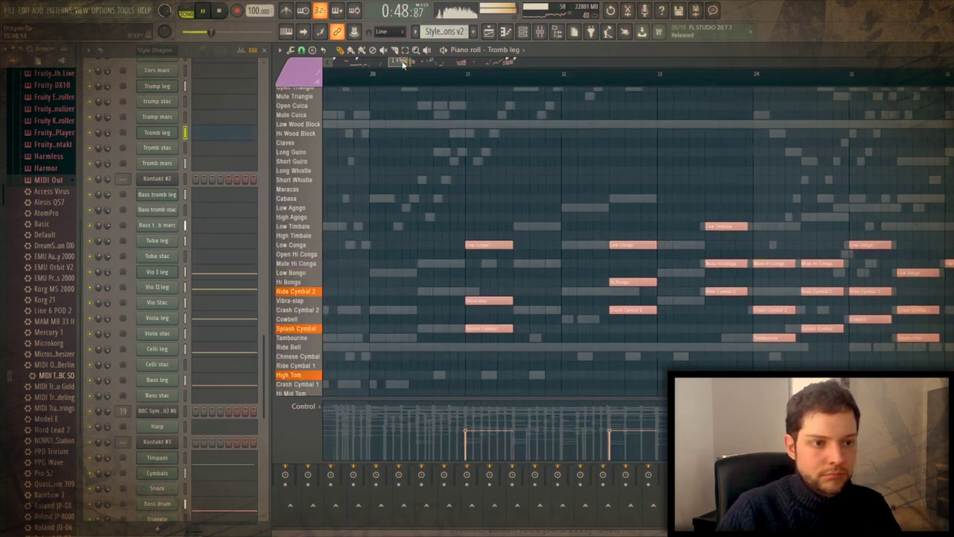
{"action": "scroll", "coordinate": [520, 196], "scroll_direction": "down", "scroll_amount": 3}
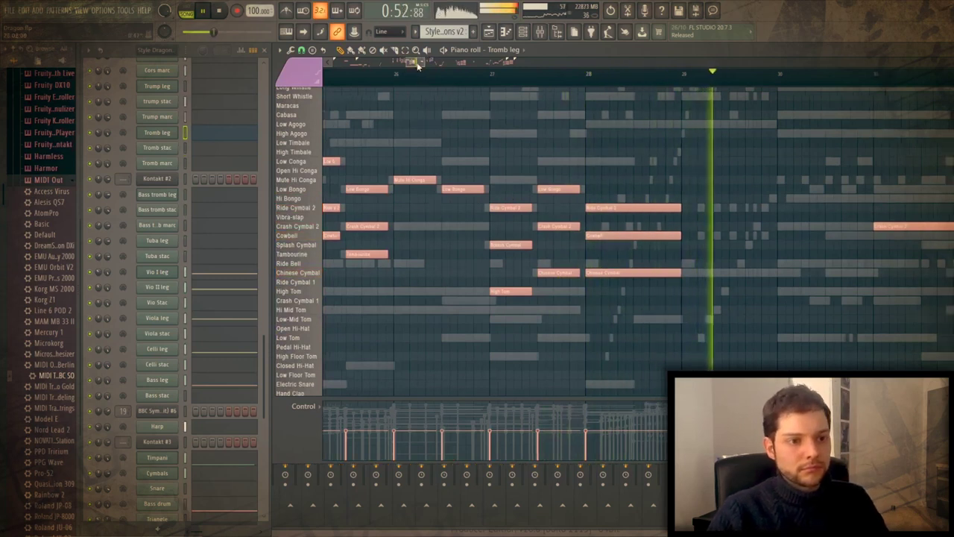
{"action": "key", "text": "space"}
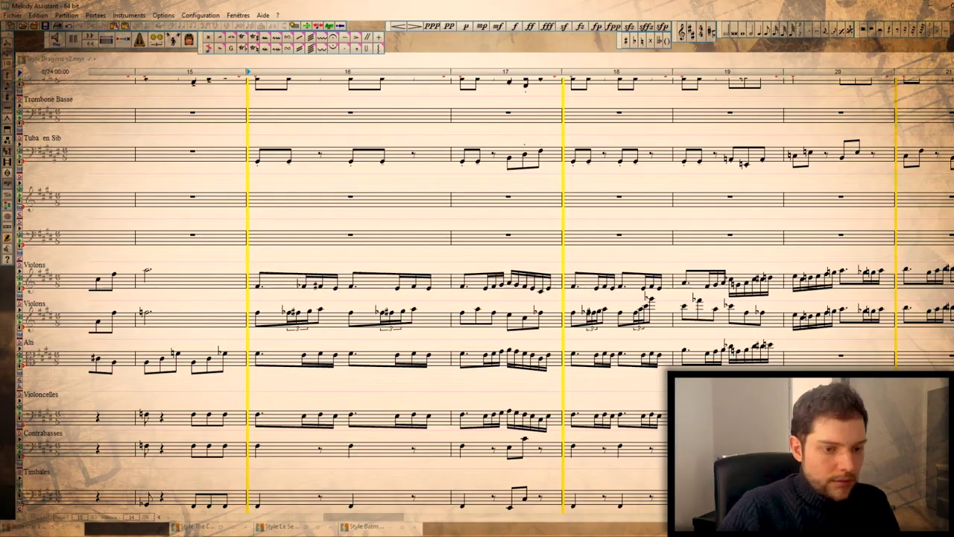
Step: Switch to the Melody Assistant score and highlight the Alti and Violoncelles runs in bars 23 and 24
{"action": "scroll", "coordinate": [398, 133], "scroll_direction": "down", "scroll_amount": 1}
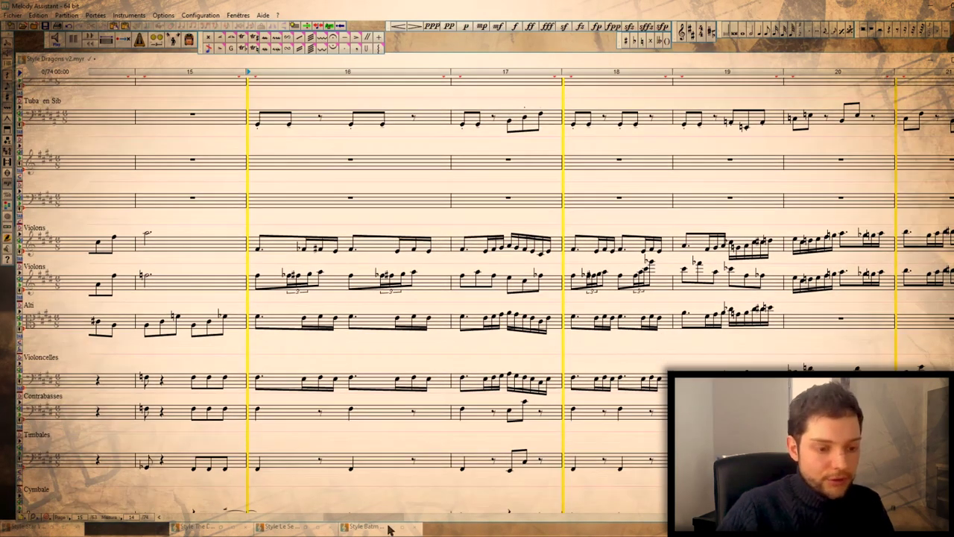
{"action": "left_click_drag", "start_coordinate": [378, 522], "coordinate": [462, 519]}
{"action": "scroll", "coordinate": [116, 378], "scroll_direction": "up", "scroll_amount": 1}
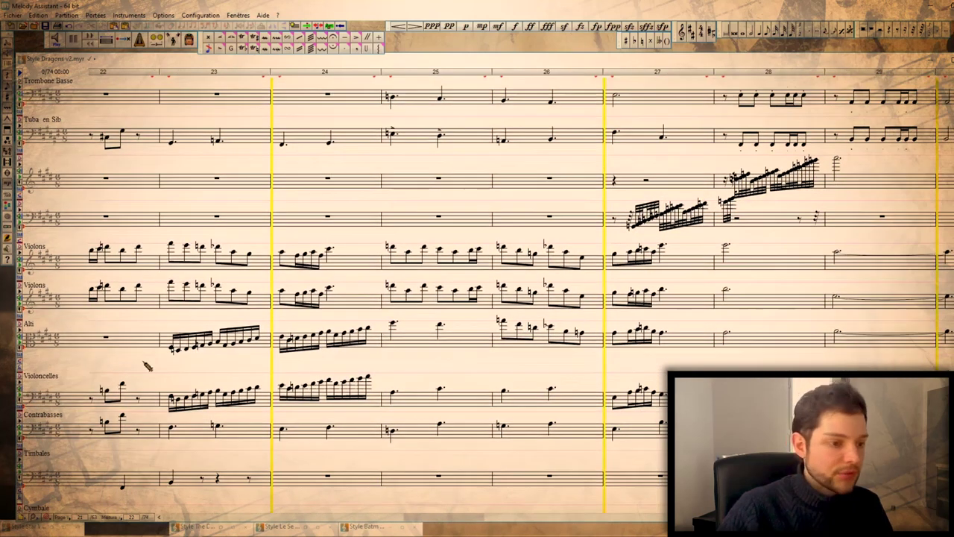
{"action": "left_click_drag", "start_coordinate": [165, 345], "coordinate": [364, 400]}
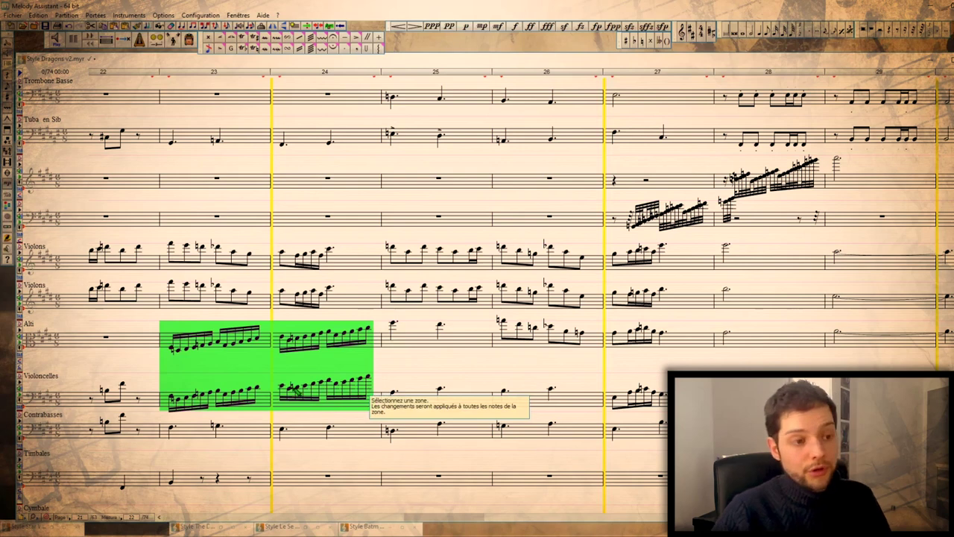
Step: Highlight bars 23 and 24 in the two Violons, Trombone Ténor and Cor en Fa parts, one group at a time
{"action": "scroll", "coordinate": [226, 333], "scroll_direction": "up", "scroll_amount": 1}
{"action": "left_click_drag", "start_coordinate": [170, 288], "coordinate": [398, 343]}
{"action": "scroll", "coordinate": [298, 324], "scroll_direction": "up", "scroll_amount": 2}
{"action": "scroll", "coordinate": [299, 325], "scroll_direction": "up", "scroll_amount": 1}
{"action": "left_click", "coordinate": [170, 228]}
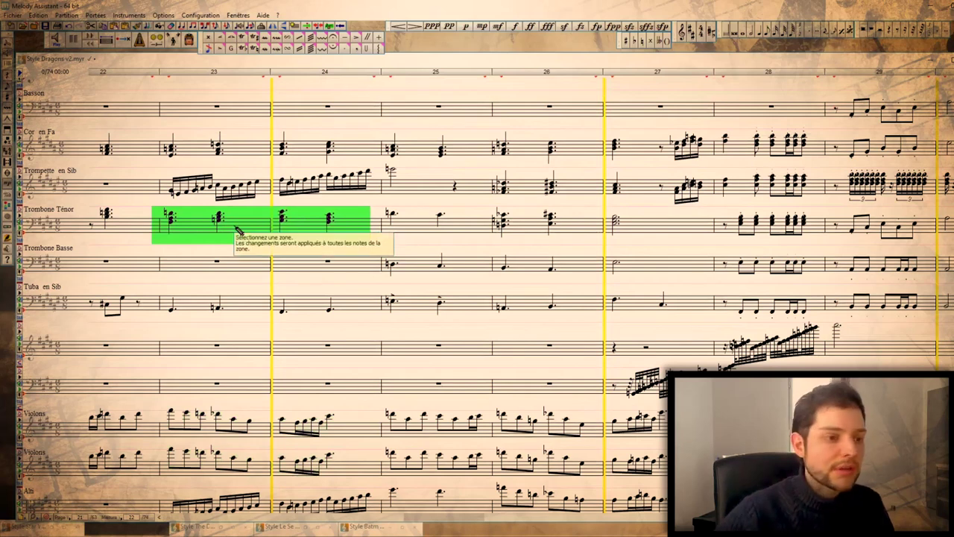
{"action": "left_click_drag", "start_coordinate": [205, 151], "coordinate": [350, 153]}
Step: Highlight bars 23 and 24 in the Trompette part, and then in the Flûte and Hautbois parts
{"action": "scroll", "coordinate": [316, 243], "scroll_direction": "up", "scroll_amount": 4}
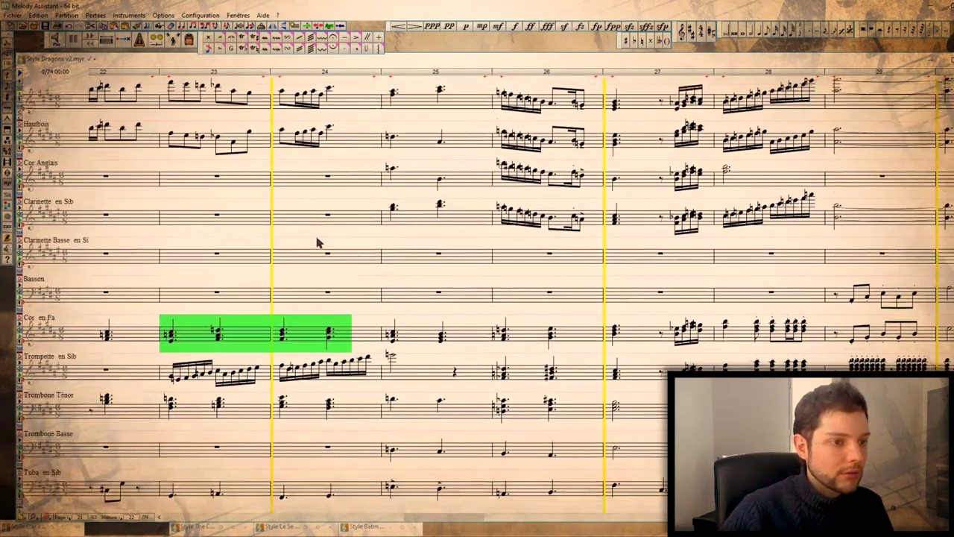
{"action": "scroll", "coordinate": [317, 243], "scroll_direction": "up", "scroll_amount": 2}
{"action": "left_click_drag", "start_coordinate": [164, 468], "coordinate": [398, 465]}
{"action": "scroll", "coordinate": [268, 381], "scroll_direction": "up", "scroll_amount": 1}
{"action": "left_click_drag", "start_coordinate": [159, 183], "coordinate": [370, 261]}
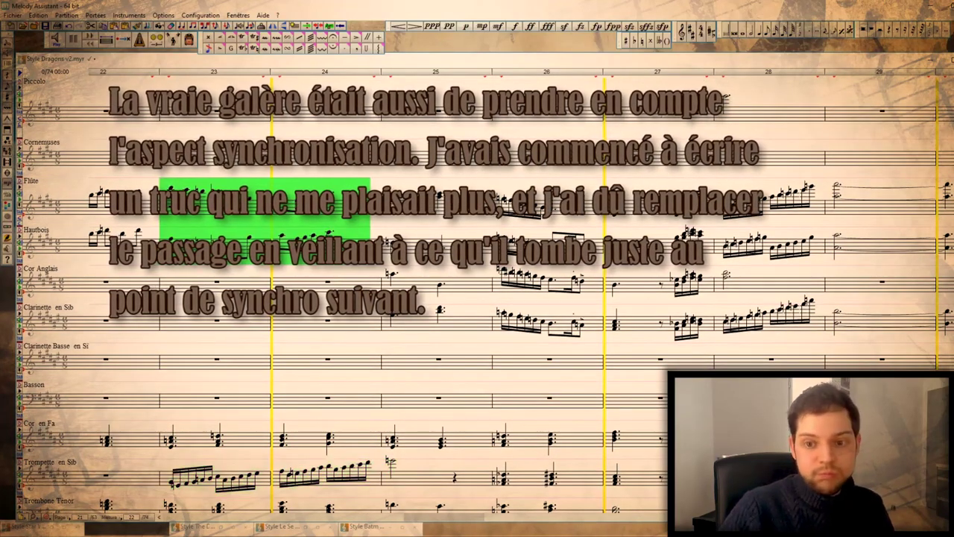
Step: Highlight bar 26 in the Flûte, Hautbois, Cor Anglais and Clarinette parts, and then the opening chord of bar 27
{"action": "scroll", "coordinate": [477, 299], "scroll_direction": "down", "scroll_amount": 10}
{"action": "scroll", "coordinate": [477, 299], "scroll_direction": "down", "scroll_amount": 6}
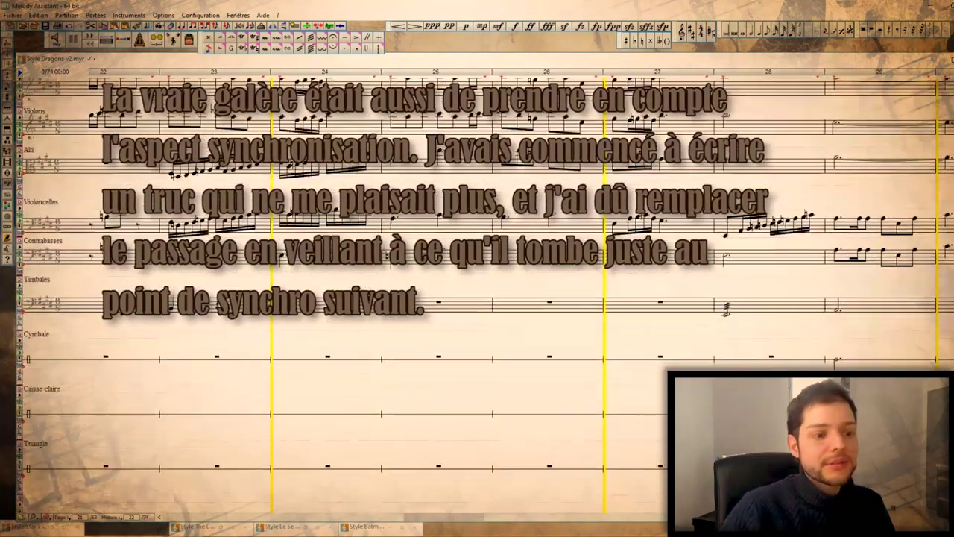
{"action": "scroll", "coordinate": [477, 298], "scroll_direction": "up", "scroll_amount": 4}
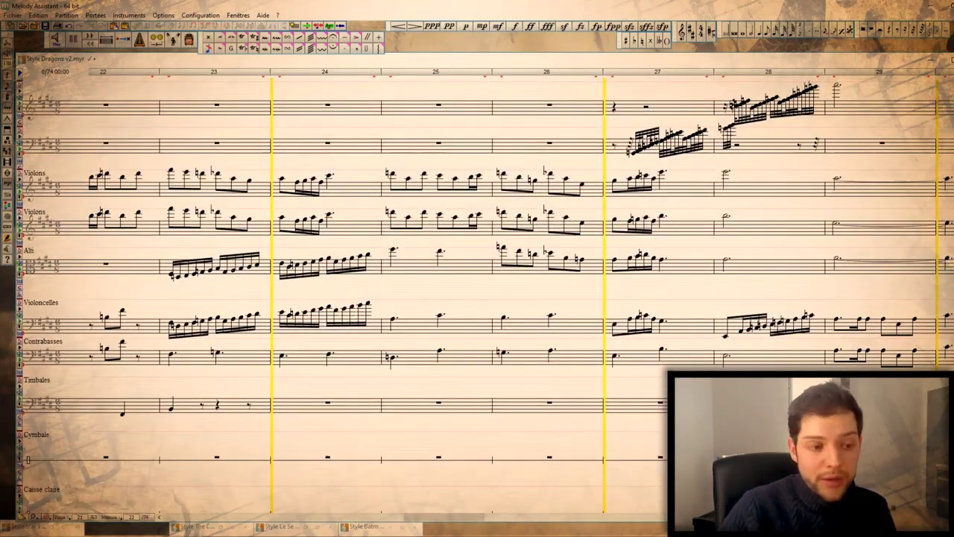
{"action": "scroll", "coordinate": [304, 334], "scroll_direction": "up", "scroll_amount": 6}
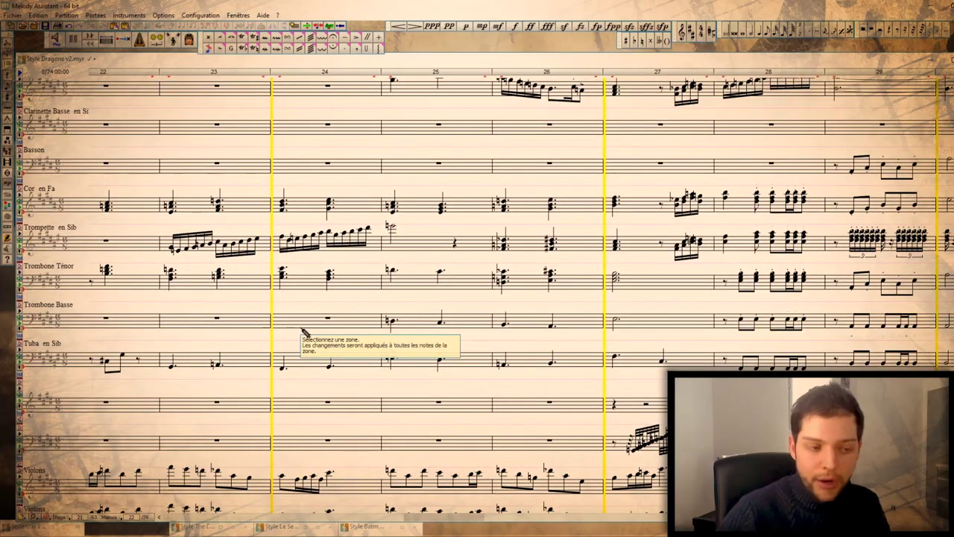
{"action": "scroll", "coordinate": [373, 215], "scroll_direction": "up", "scroll_amount": 5}
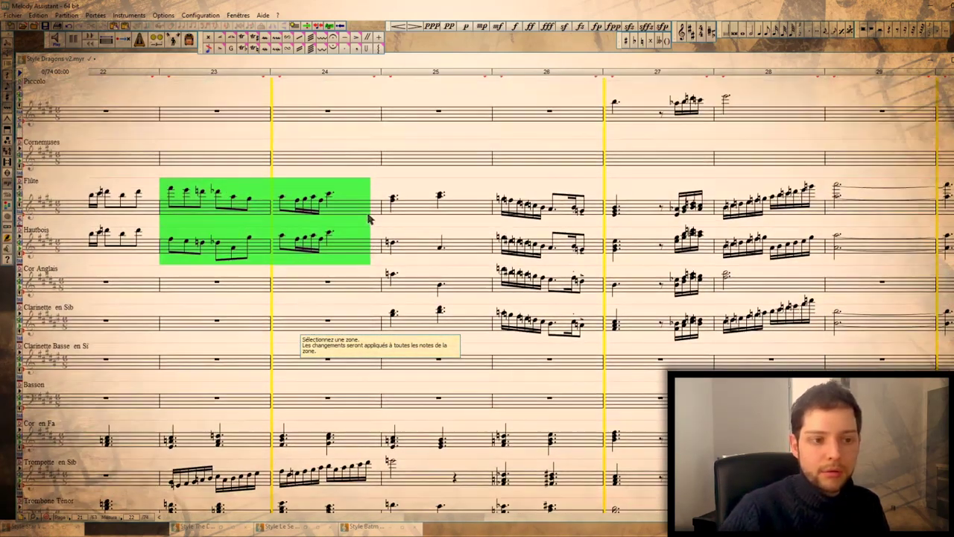
{"action": "left_click", "coordinate": [385, 215]}
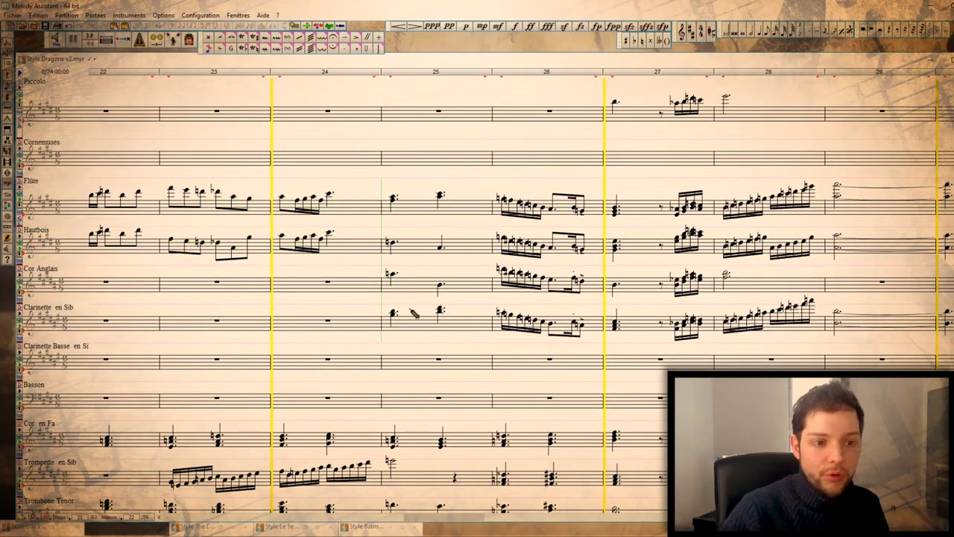
{"action": "left_click_drag", "start_coordinate": [493, 207], "coordinate": [614, 335]}
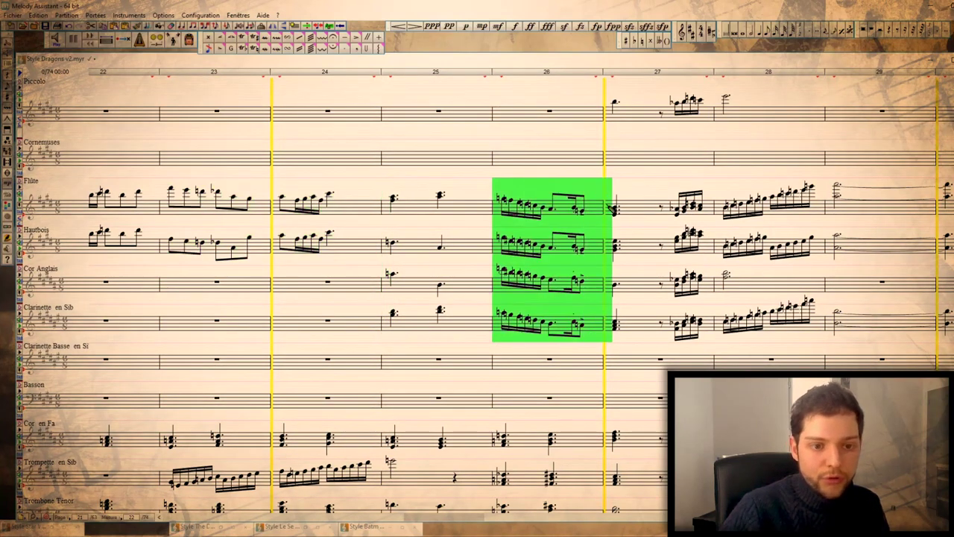
{"action": "left_click_drag", "start_coordinate": [610, 208], "coordinate": [658, 325]}
Step: Examine the woodwind, brass, harp and string parts across bars 24 to 34, marking the pause in bar 27
{"action": "scroll", "coordinate": [610, 409], "scroll_direction": "down", "scroll_amount": 3}
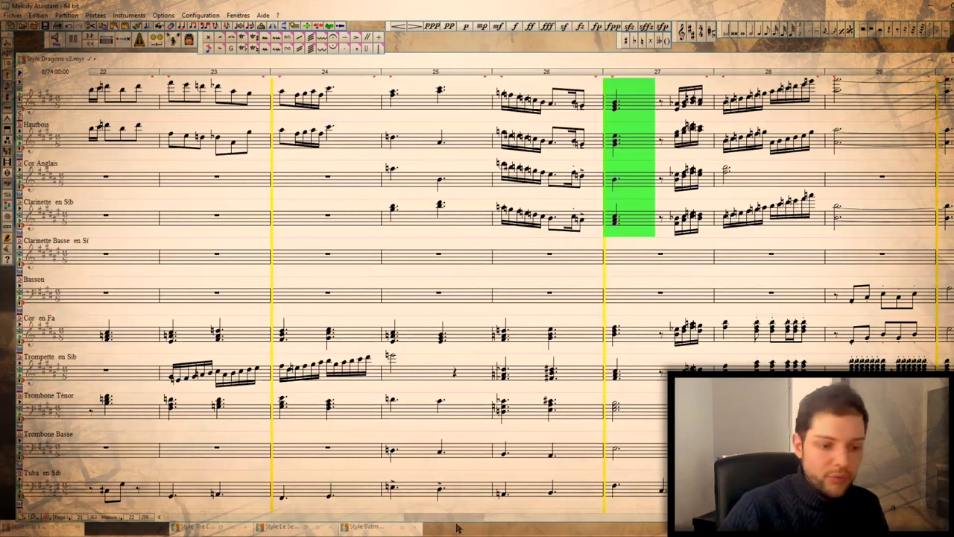
{"action": "left_click_drag", "start_coordinate": [458, 519], "coordinate": [471, 519]}
{"action": "scroll", "coordinate": [477, 435], "scroll_direction": "up", "scroll_amount": 3}
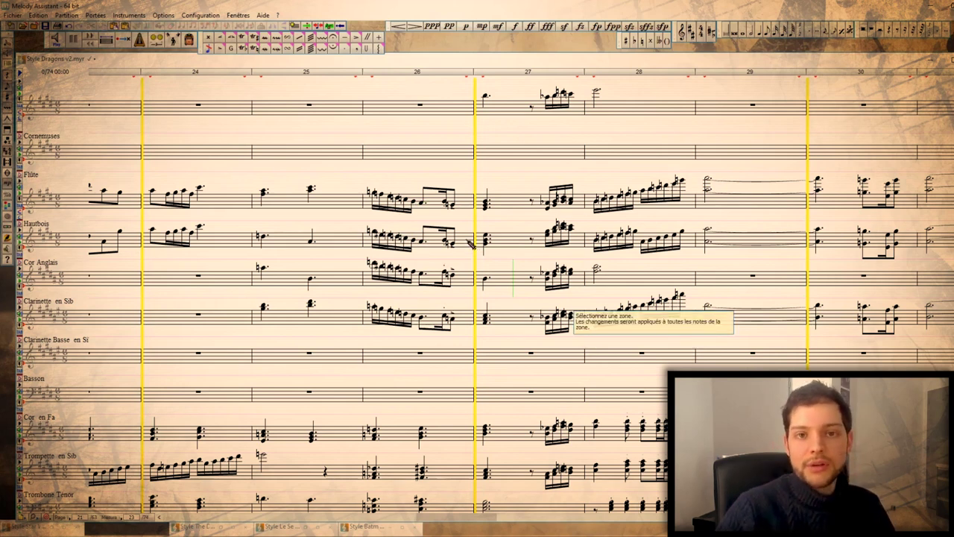
{"action": "left_click_drag", "start_coordinate": [505, 161], "coordinate": [501, 349]}
{"action": "scroll", "coordinate": [503, 346], "scroll_direction": "up", "scroll_amount": 1}
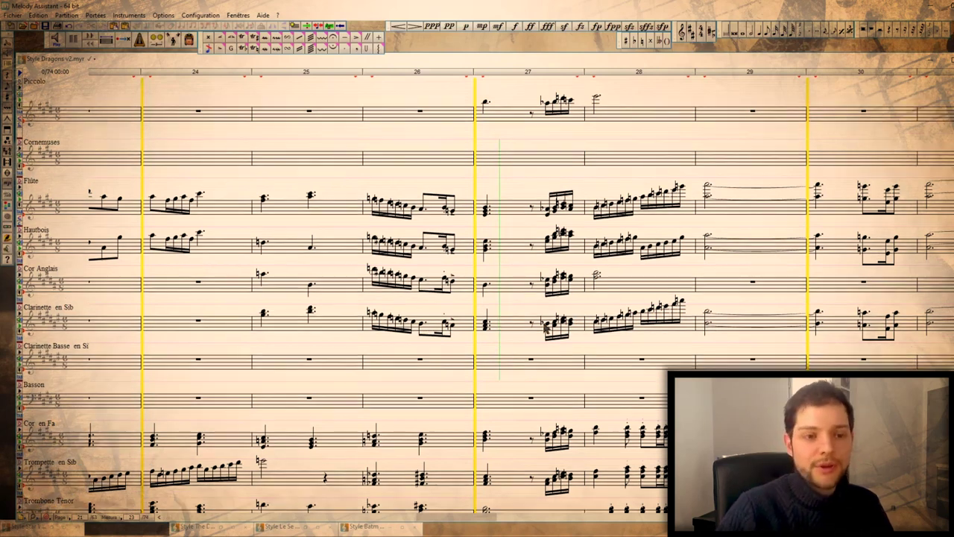
{"action": "scroll", "coordinate": [472, 519], "scroll_direction": "right", "scroll_amount": 3}
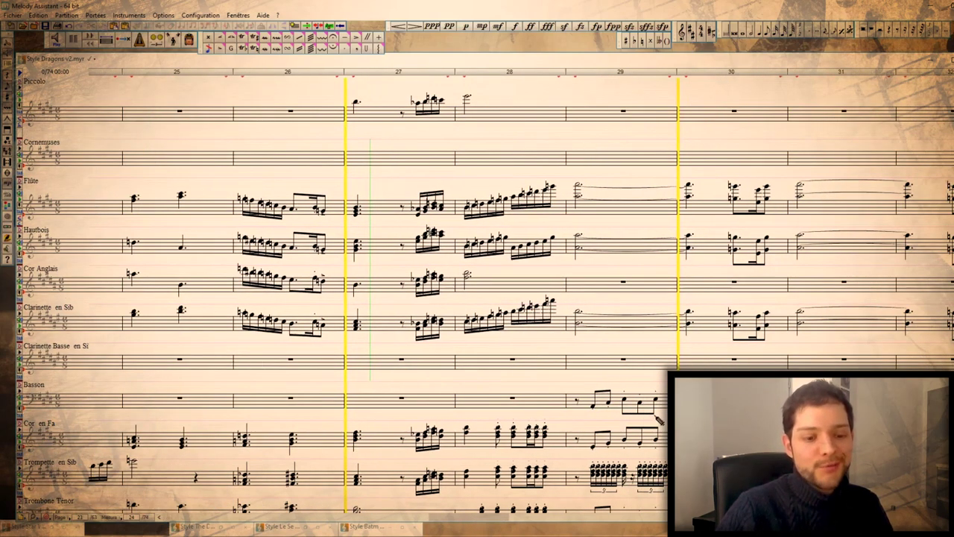
{"action": "scroll", "coordinate": [645, 423], "scroll_direction": "down", "scroll_amount": 5}
{"action": "scroll", "coordinate": [646, 423], "scroll_direction": "down", "scroll_amount": 5}
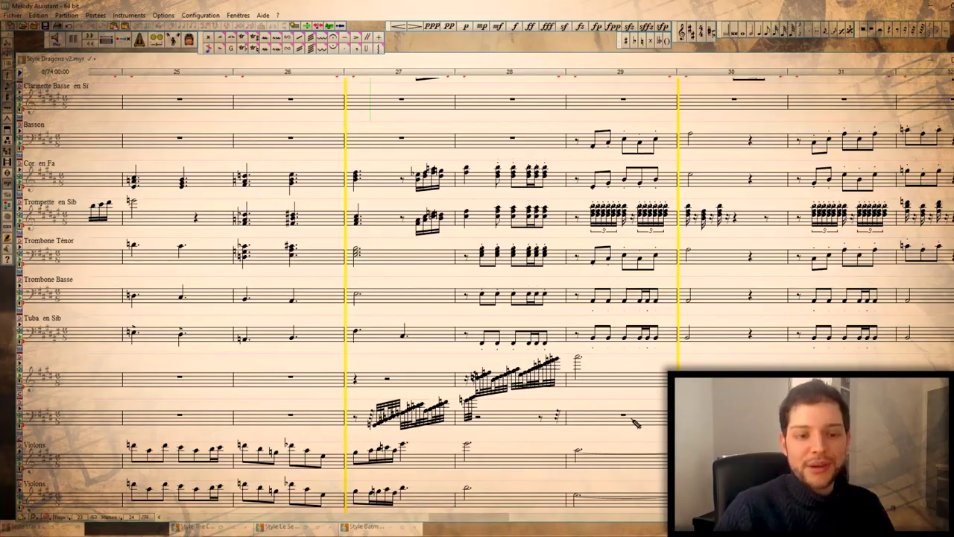
{"action": "scroll", "coordinate": [492, 388], "scroll_direction": "right", "scroll_amount": 5}
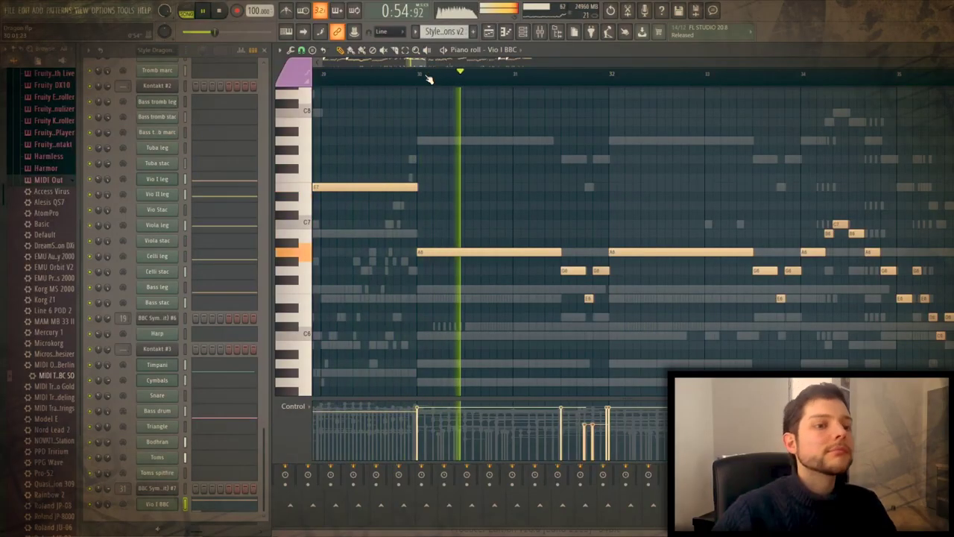
Step: In FL Studio, follow the playback from about bar 30 in the Vio I BBC notes, open the trump stac notes and stop around bar 37
{"action": "left_click_drag", "start_coordinate": [410, 62], "coordinate": [419, 63]}
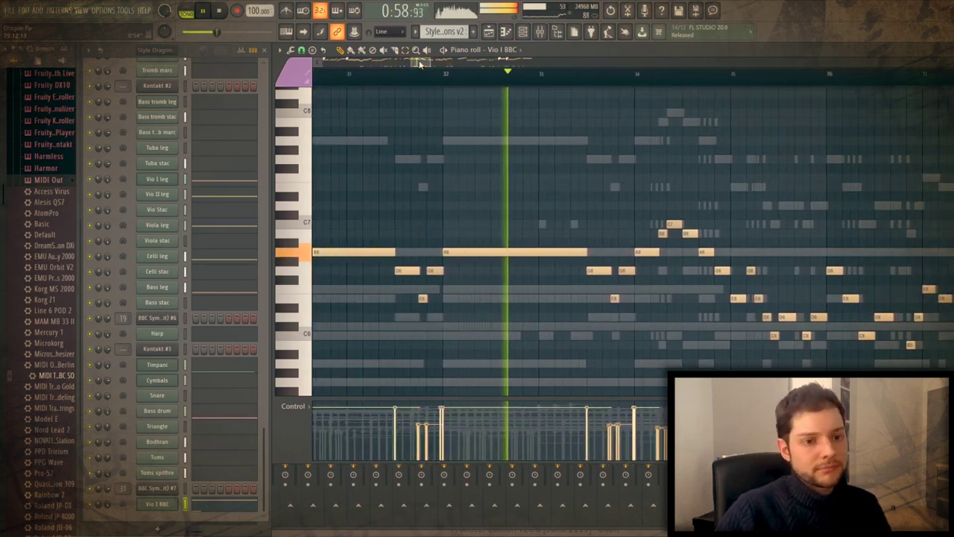
{"action": "scroll", "coordinate": [208, 192], "scroll_direction": "up", "scroll_amount": 3}
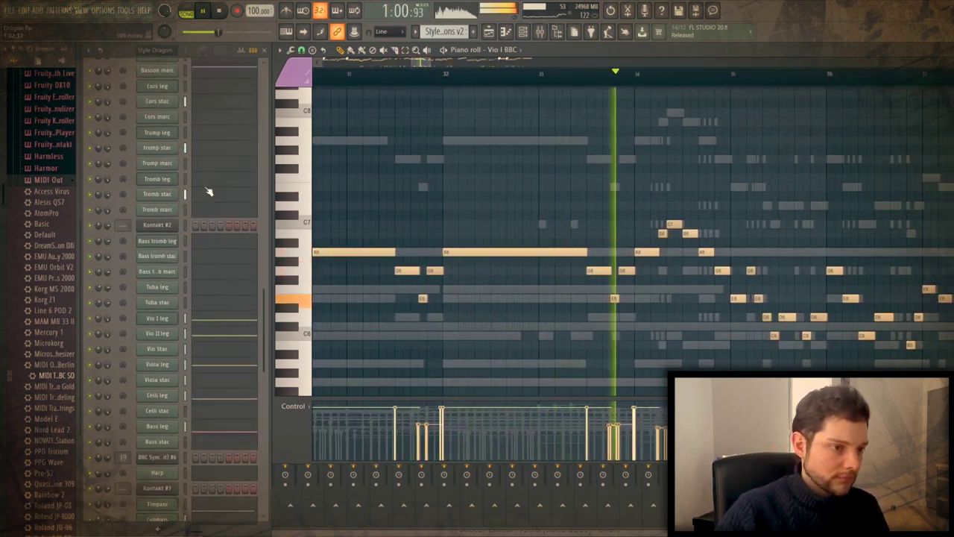
{"action": "left_click", "coordinate": [204, 151]}
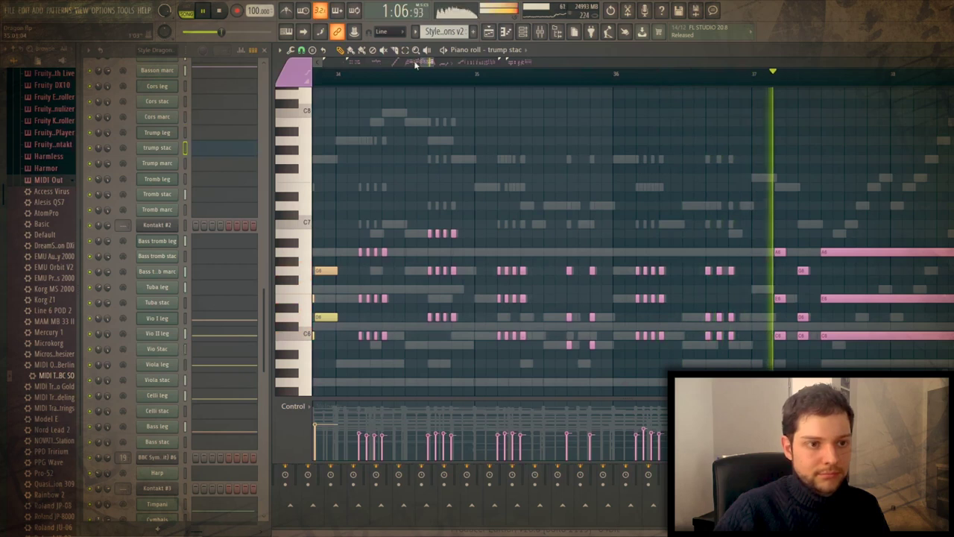
{"action": "key", "text": "space"}
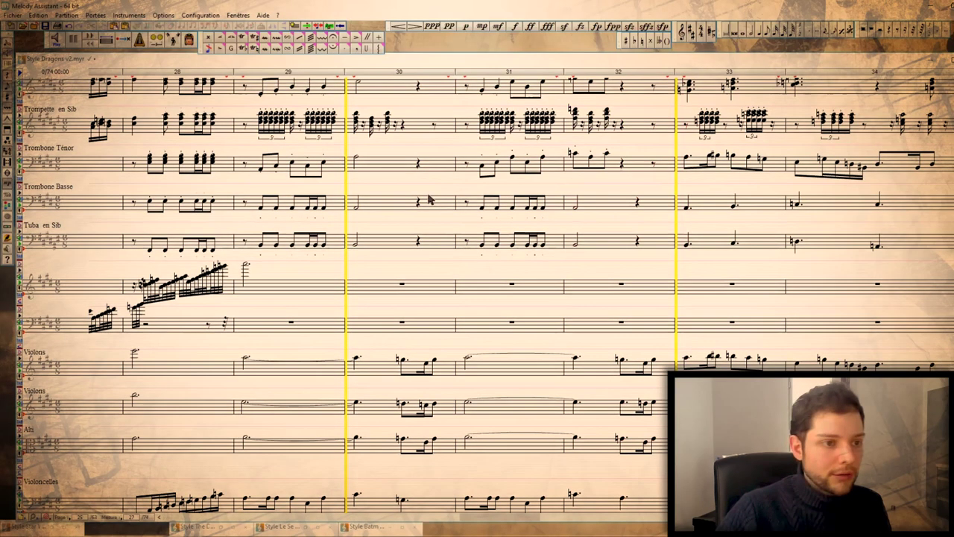
Step: In the Melody Assistant score, highlight bars 29 to 31 in the Violons and Alti parts, and then bars 29 and 30 from Hautbois to Clarinette
{"action": "scroll", "coordinate": [326, 395], "scroll_direction": "up", "scroll_amount": 1}
{"action": "scroll", "coordinate": [285, 382], "scroll_direction": "down", "scroll_amount": 1}
{"action": "left_click_drag", "start_coordinate": [235, 353], "coordinate": [576, 431]}
{"action": "scroll", "coordinate": [474, 362], "scroll_direction": "up", "scroll_amount": 3}
{"action": "scroll", "coordinate": [476, 363], "scroll_direction": "up", "scroll_amount": 4}
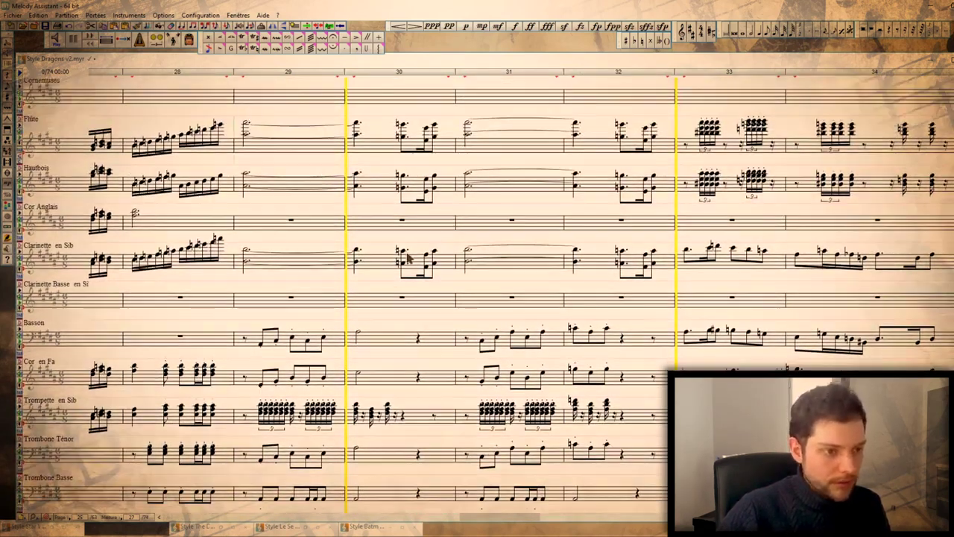
{"action": "left_click_drag", "start_coordinate": [256, 175], "coordinate": [453, 256]}
{"action": "left_click", "coordinate": [405, 288]}
{"action": "scroll", "coordinate": [405, 287], "scroll_direction": "down", "scroll_amount": 3}
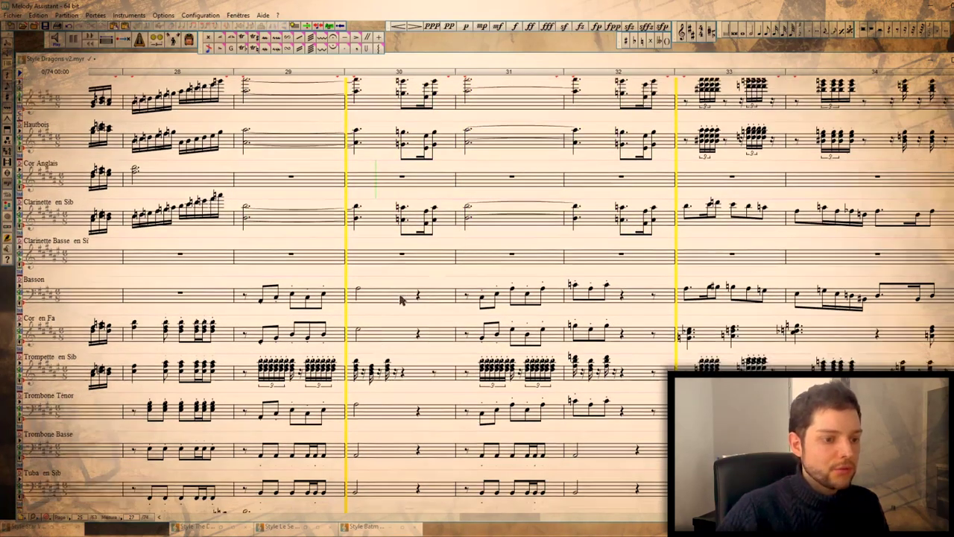
Step: Highlight the phrase in bars 29 and 30 of the Basson and Cor en Fa parts and compare it with the Clarinette part
{"action": "left_click_drag", "start_coordinate": [240, 223], "coordinate": [472, 251]}
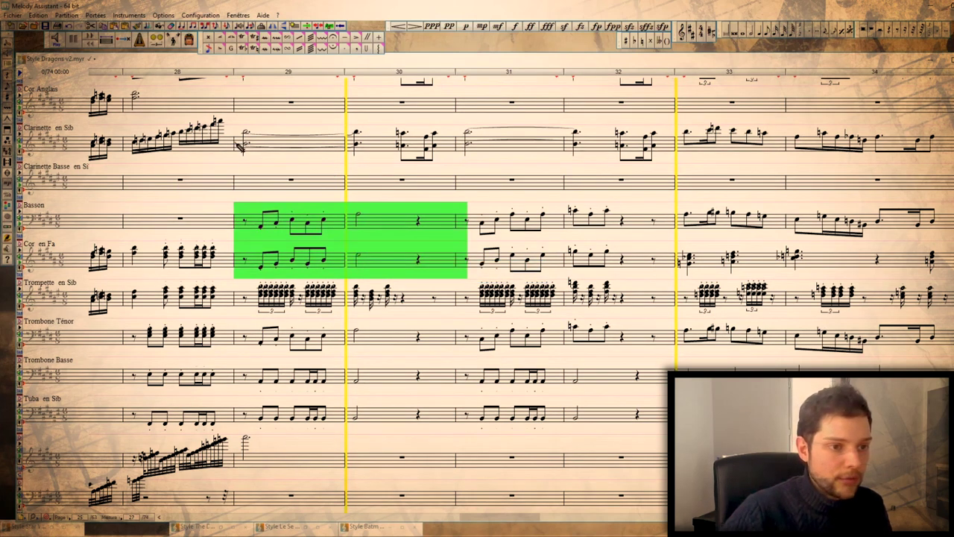
{"action": "left_click_drag", "start_coordinate": [238, 145], "coordinate": [379, 147]}
{"action": "left_click_drag", "start_coordinate": [241, 222], "coordinate": [387, 257]}
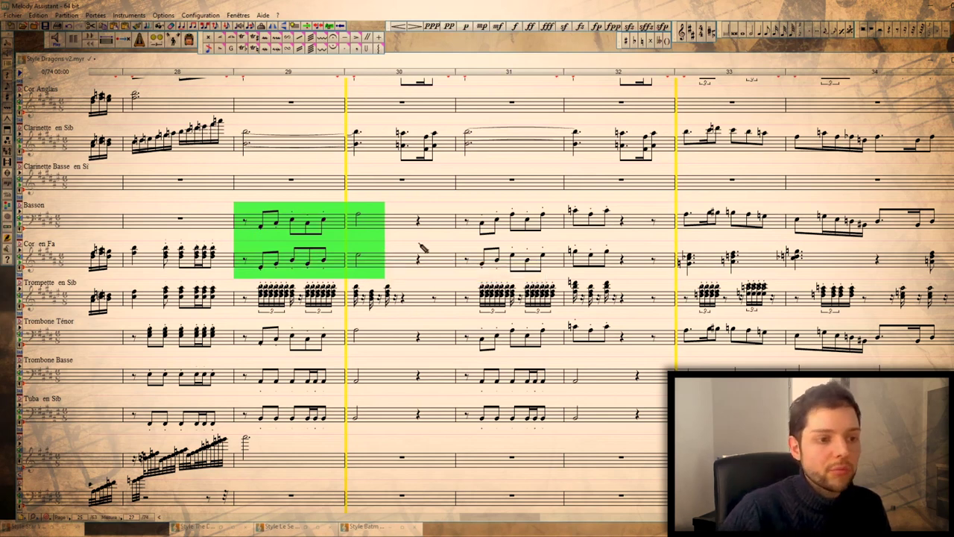
{"action": "left_click", "coordinate": [373, 241]}
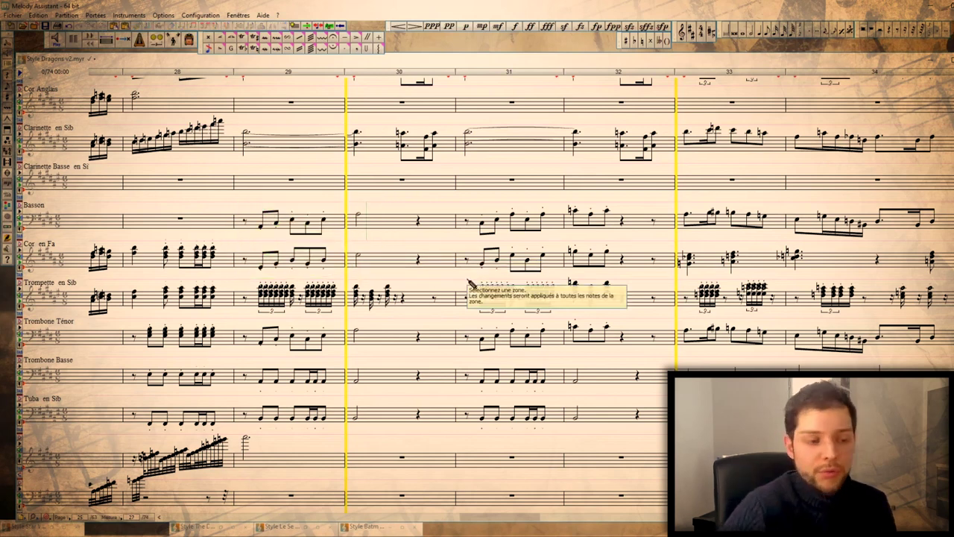
Step: Highlight the repeated-note figures in bars 29 to 32 of the Trompette part, and then clear the selection
{"action": "scroll", "coordinate": [470, 284], "scroll_direction": "down", "scroll_amount": 1}
{"action": "scroll", "coordinate": [387, 325], "scroll_direction": "up", "scroll_amount": 1}
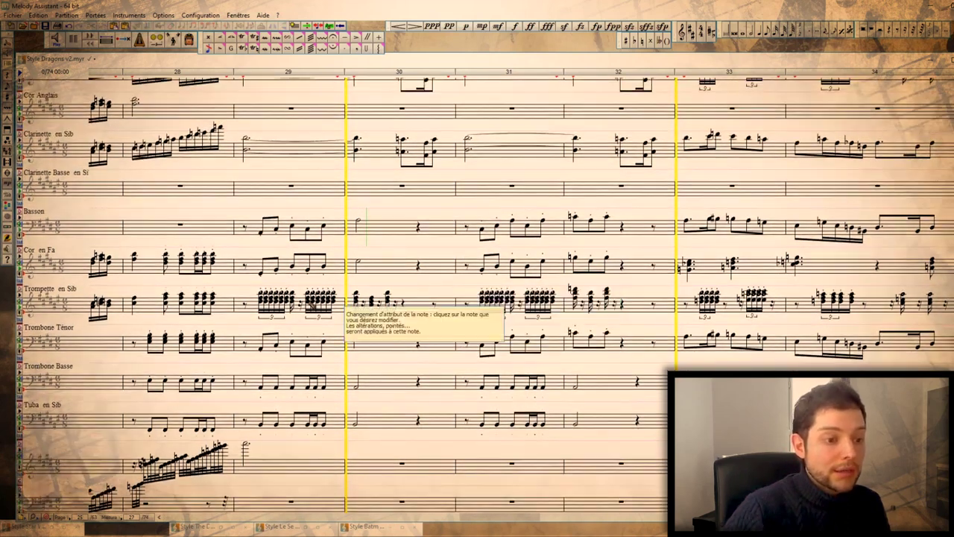
{"action": "left_click_drag", "start_coordinate": [237, 302], "coordinate": [654, 306]}
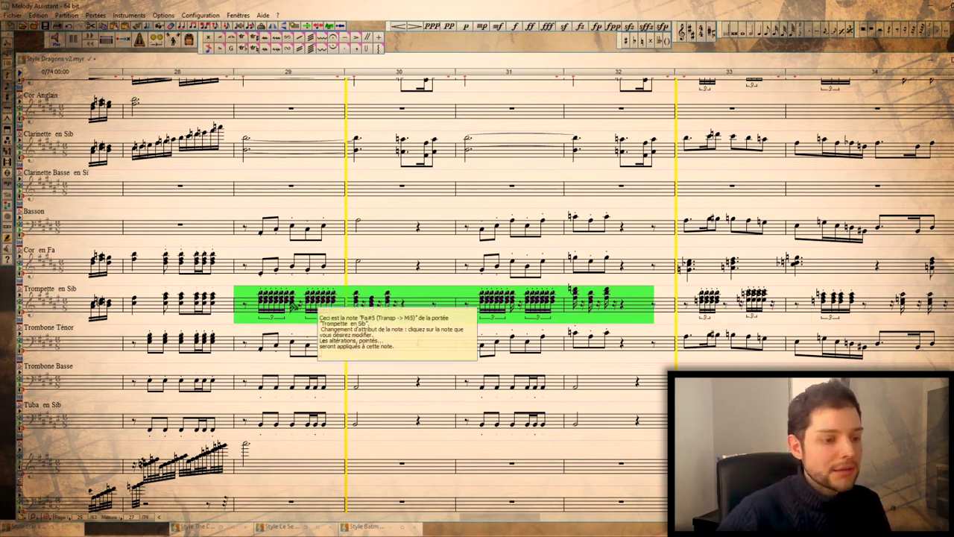
{"action": "left_click_drag", "start_coordinate": [247, 302], "coordinate": [558, 302]}
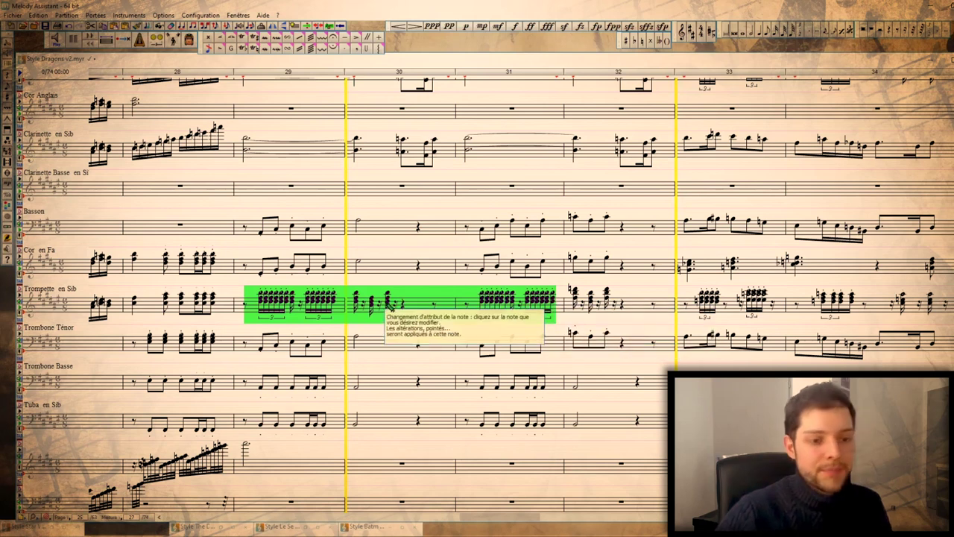
{"action": "left_click", "coordinate": [779, 327]}
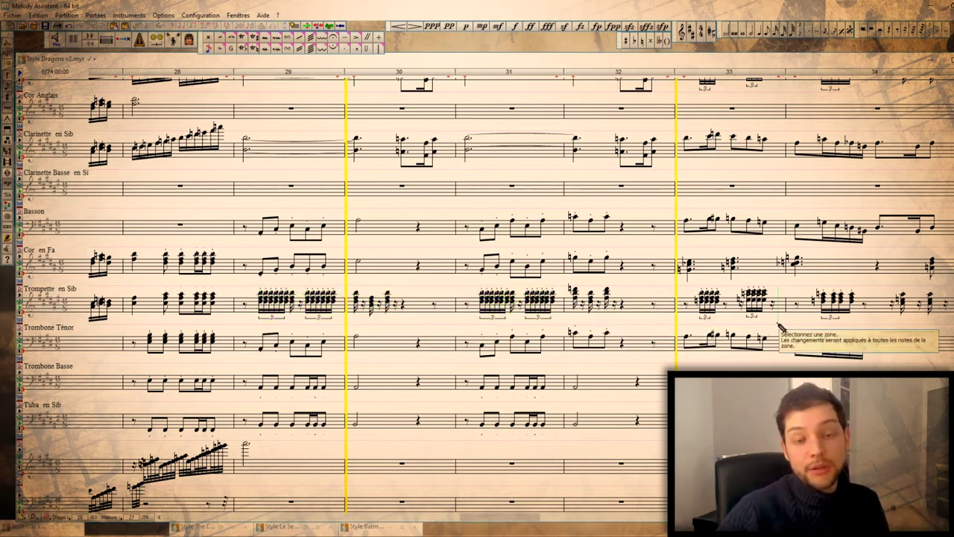
Step: Highlight bars 29 to 32 lower in the score, and open the Toms notes in FL Studio during playback
{"action": "scroll", "coordinate": [558, 334], "scroll_direction": "down", "scroll_amount": 5}
{"action": "left_click_drag", "start_coordinate": [234, 418], "coordinate": [667, 418]}
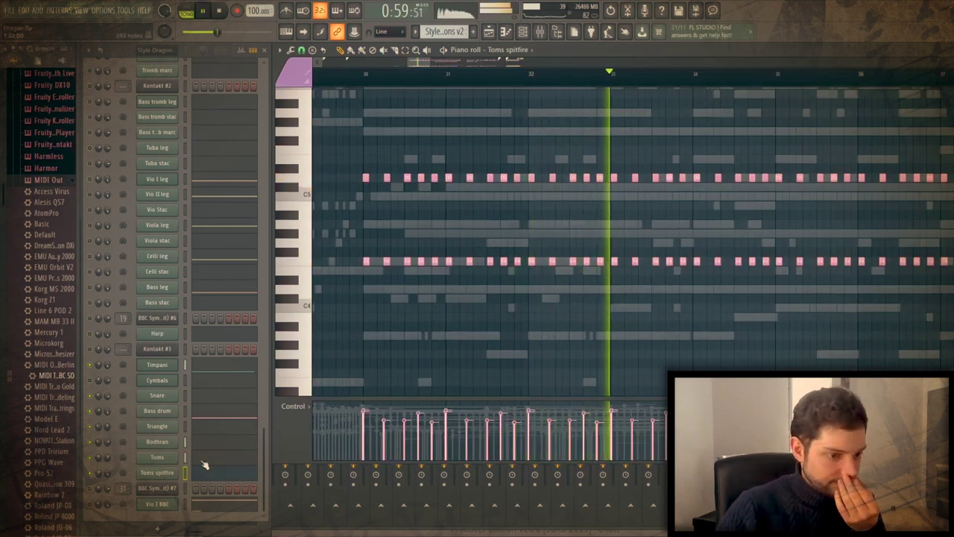
{"action": "left_click", "coordinate": [202, 457]}
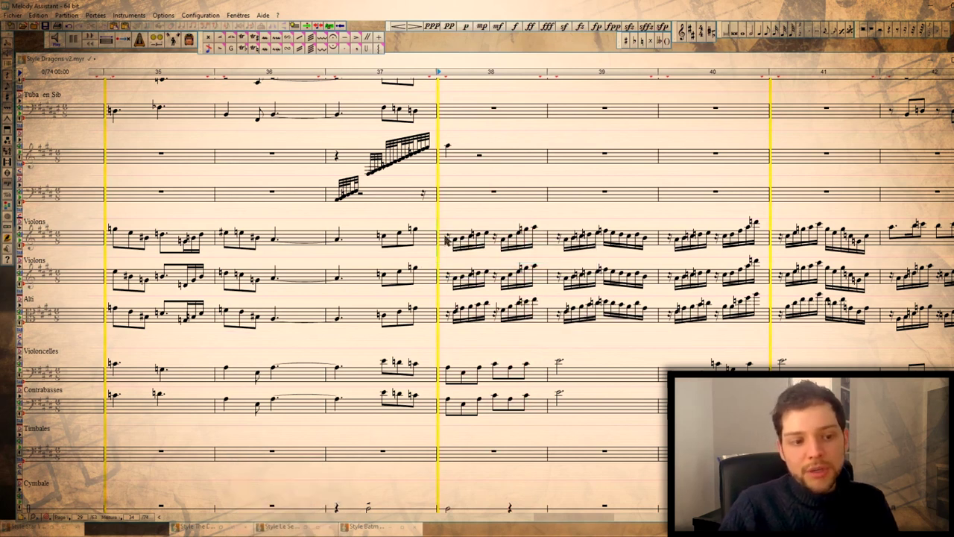
Step: Back in the Melody Assistant score, highlight the runs from bar 38 into bar 41 in the two Violons and Alti parts
{"action": "left_click_drag", "start_coordinate": [442, 233], "coordinate": [859, 314]}
{"action": "left_click_drag", "start_coordinate": [442, 248], "coordinate": [807, 334]}
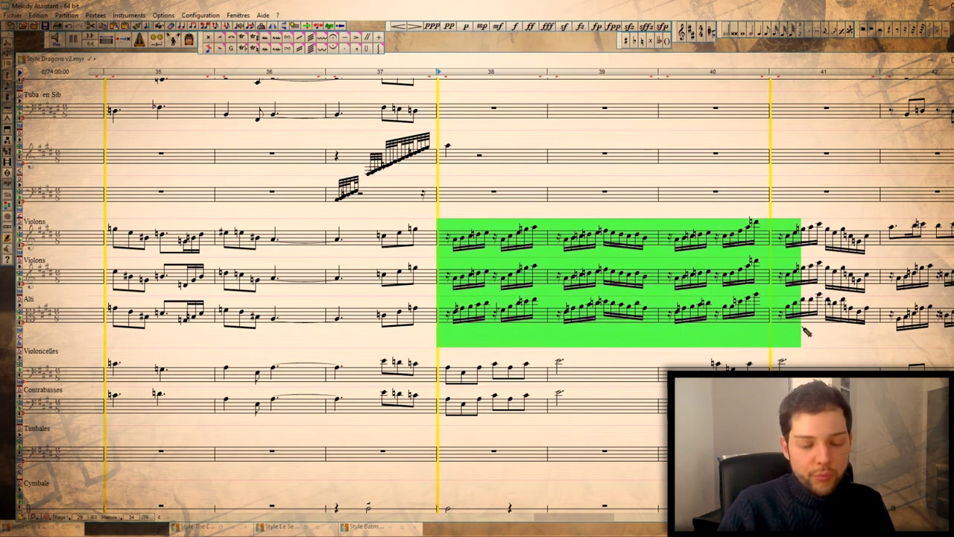
{"action": "left_click", "coordinate": [441, 382]}
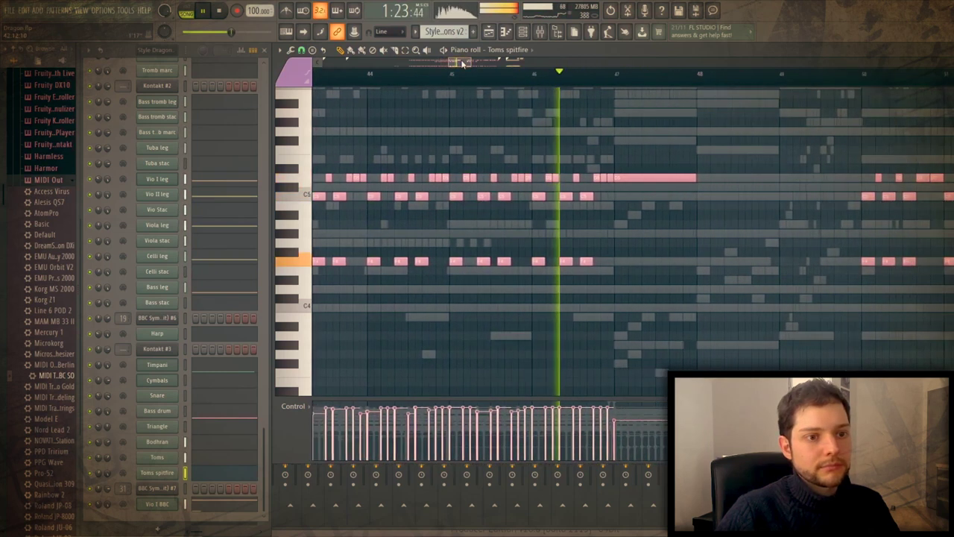
Step: In FL Studio, follow the playback around bars 46 to 49 in the Vio I BBC notes and then in the Cors leg notes
{"action": "left_click", "coordinate": [211, 504]}
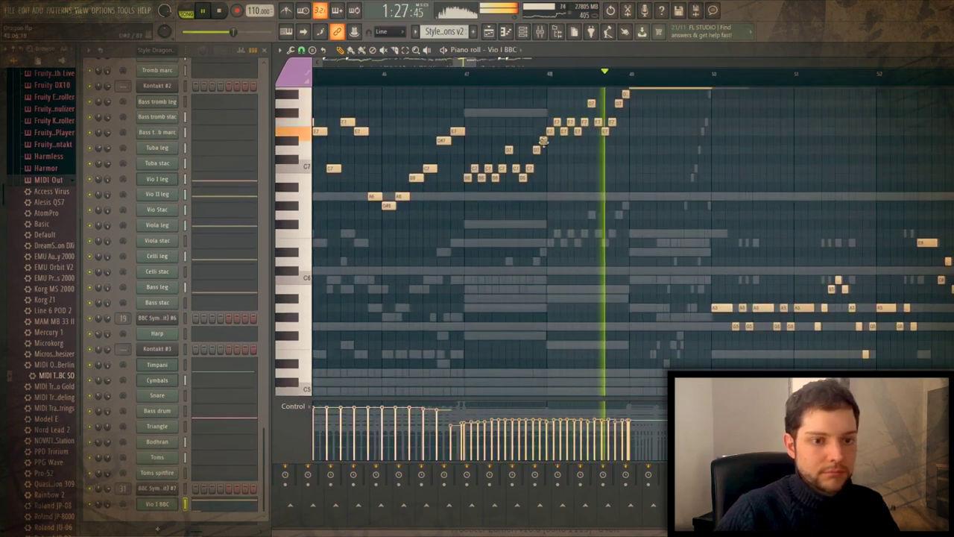
{"action": "key", "text": "space"}
{"action": "scroll", "coordinate": [548, 201], "scroll_direction": "up", "scroll_amount": 3}
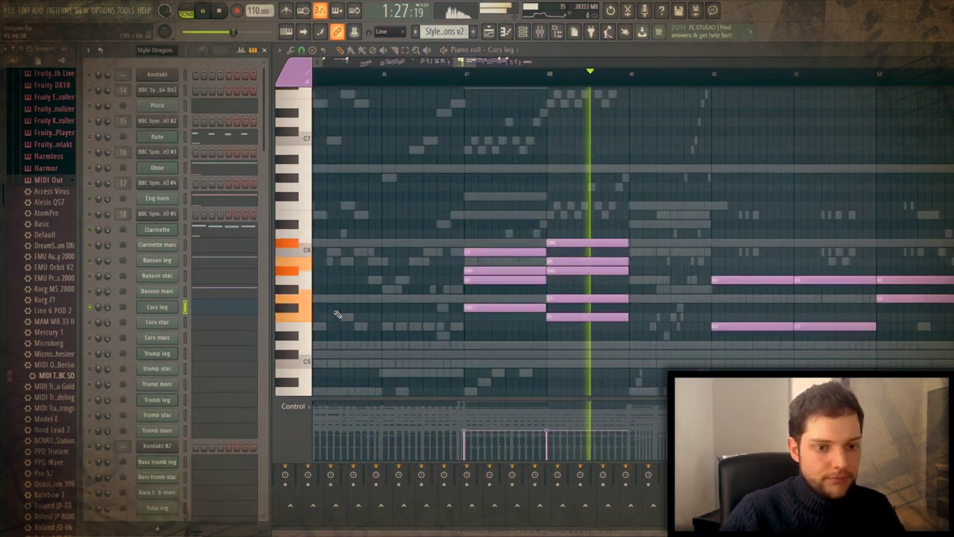
{"action": "key", "text": "space"}
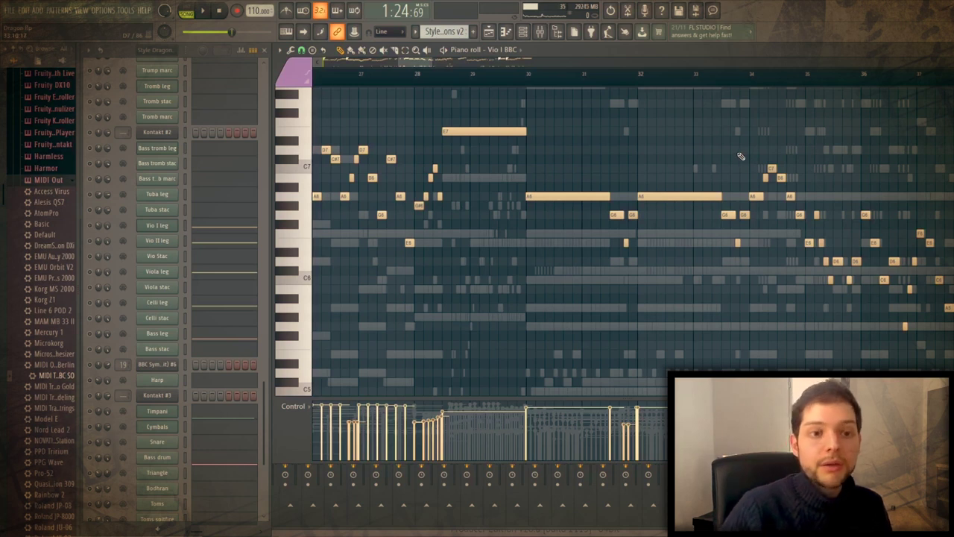
Step: Look over the Vio I BBC melody in the piano roll across about bars 28 to 40
{"action": "scroll", "coordinate": [742, 234], "scroll_direction": "right", "scroll_amount": 3}
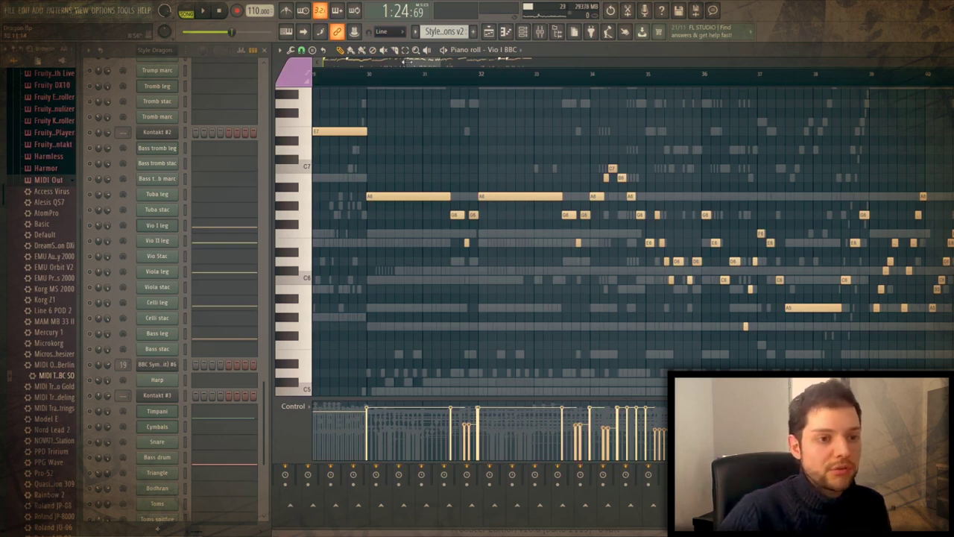
{"action": "scroll", "coordinate": [784, 159], "scroll_direction": "up", "scroll_amount": 3, "text": "ctrl"}
{"action": "scroll", "coordinate": [784, 159], "scroll_direction": "right", "scroll_amount": 1}
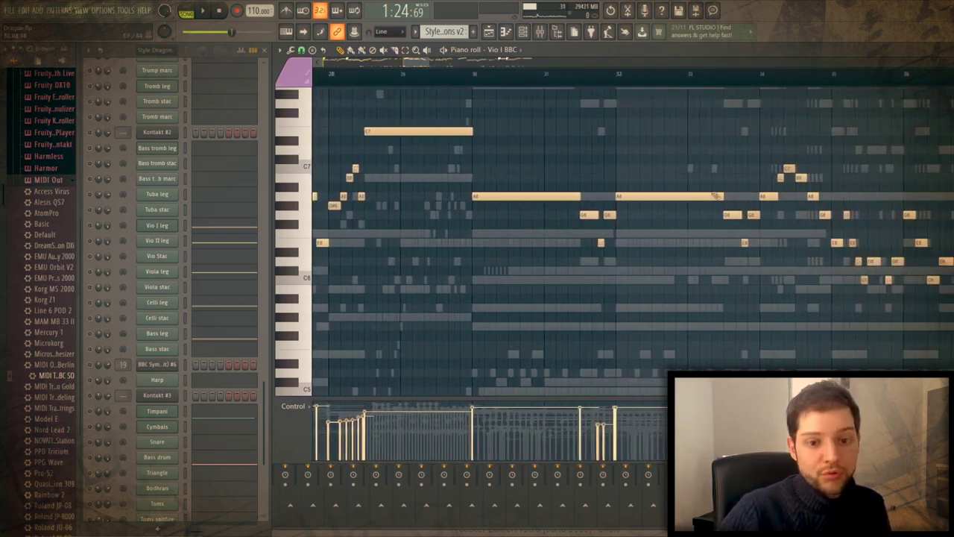
{"action": "scroll", "coordinate": [427, 68], "scroll_direction": "right", "scroll_amount": 2}
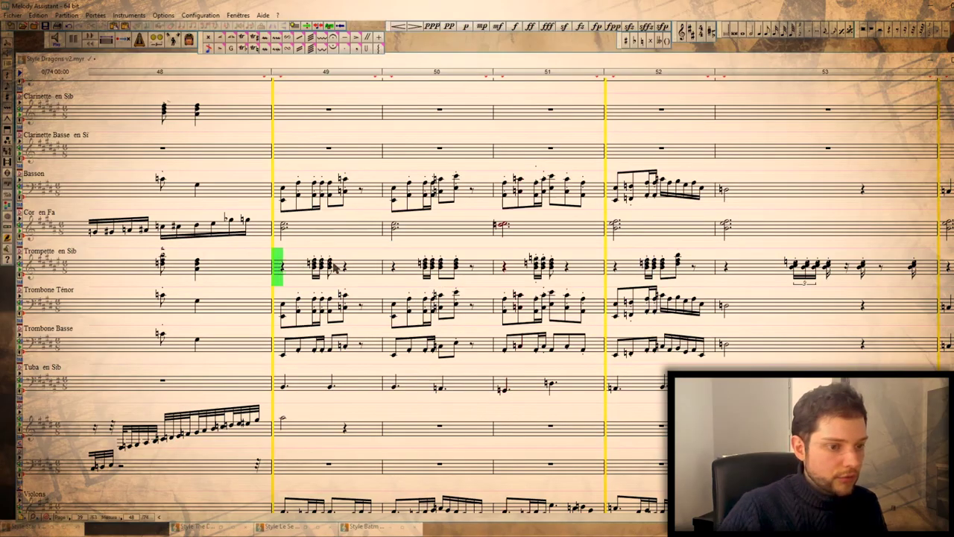
Step: Highlight bars 49 to 52 in the Trompette part, and the same bars in the Flûte and Hautbois parts
{"action": "left_click_drag", "start_coordinate": [333, 269], "coordinate": [719, 269]}
{"action": "scroll", "coordinate": [689, 306], "scroll_direction": "up", "scroll_amount": 5}
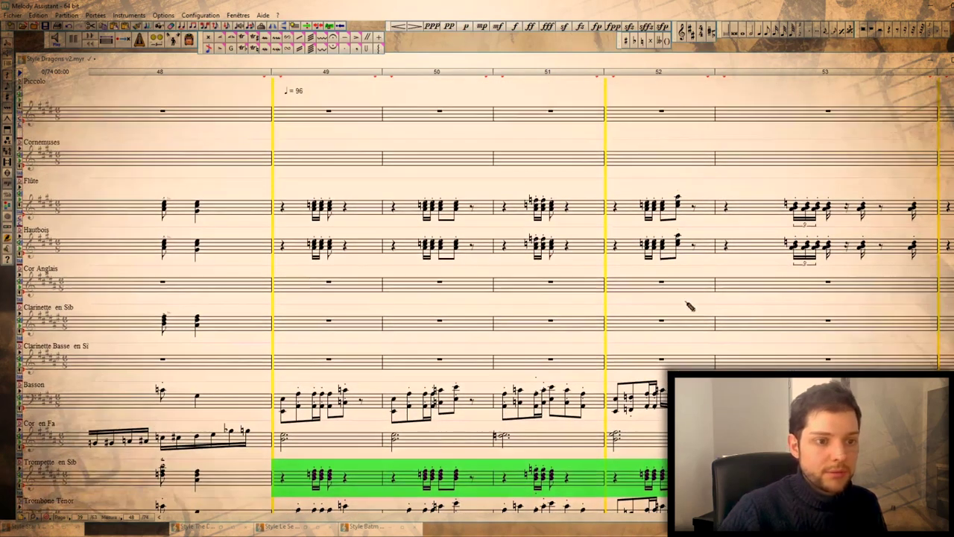
{"action": "left_click_drag", "start_coordinate": [283, 201], "coordinate": [716, 261]}
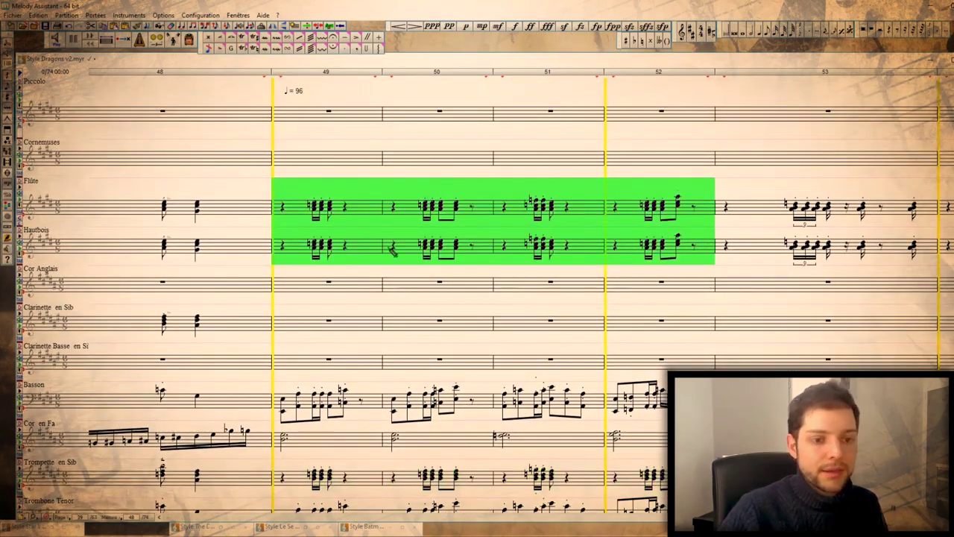
{"action": "scroll", "coordinate": [457, 339], "scroll_direction": "down", "scroll_amount": 1}
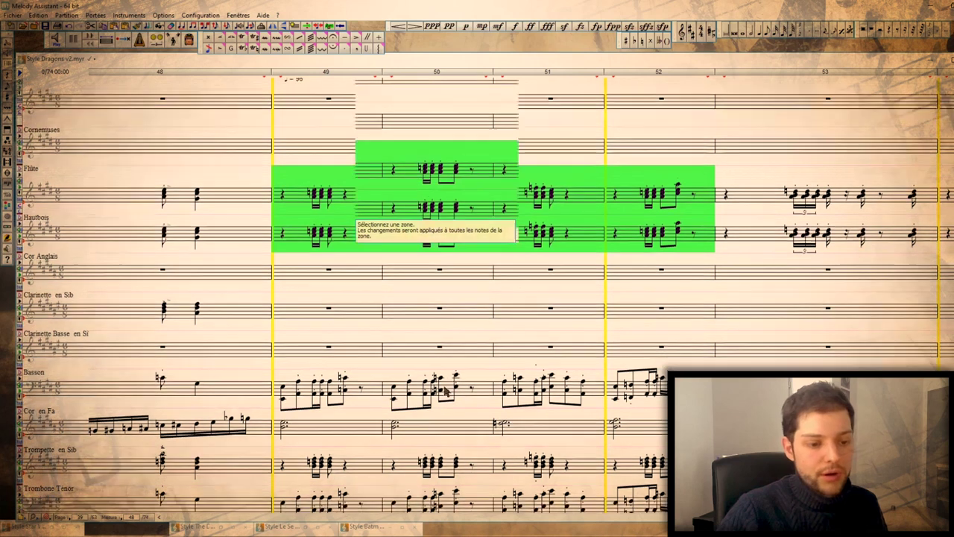
Step: Highlight the Flûte, Hautbois and Cor Anglais staves from bar 53 to 56, and look over the brass parts below
{"action": "left_click", "coordinate": [500, 427]}
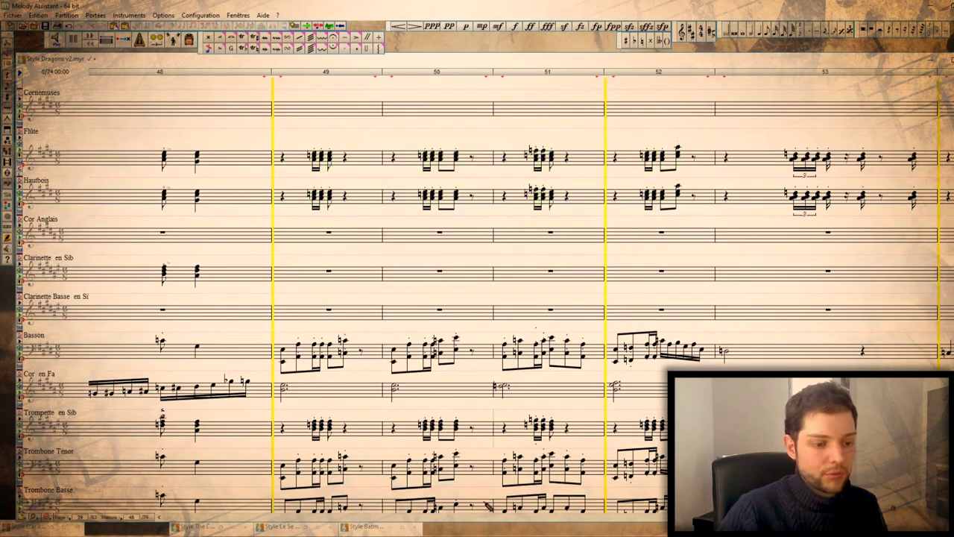
{"action": "scroll", "coordinate": [548, 515], "scroll_direction": "right", "scroll_amount": 3}
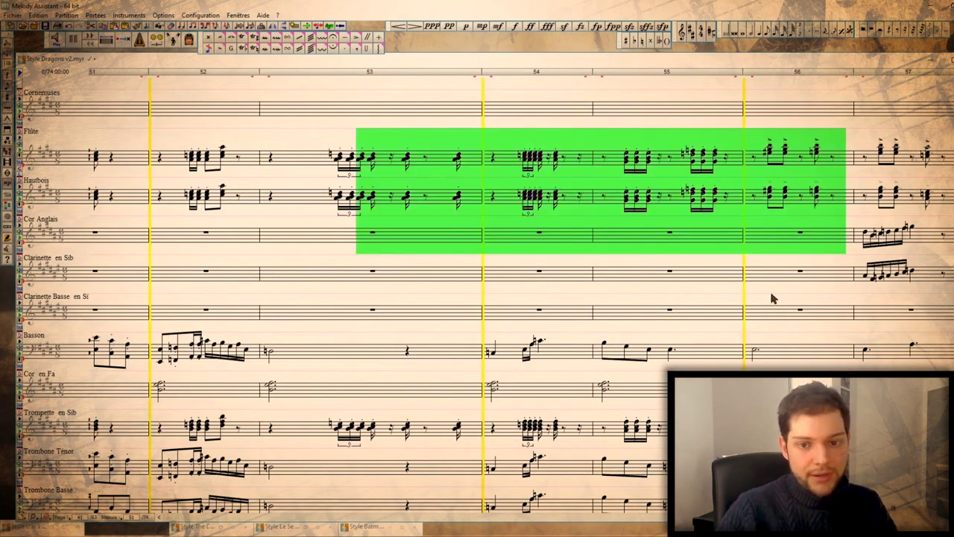
{"action": "scroll", "coordinate": [773, 298], "scroll_direction": "down", "scroll_amount": 3}
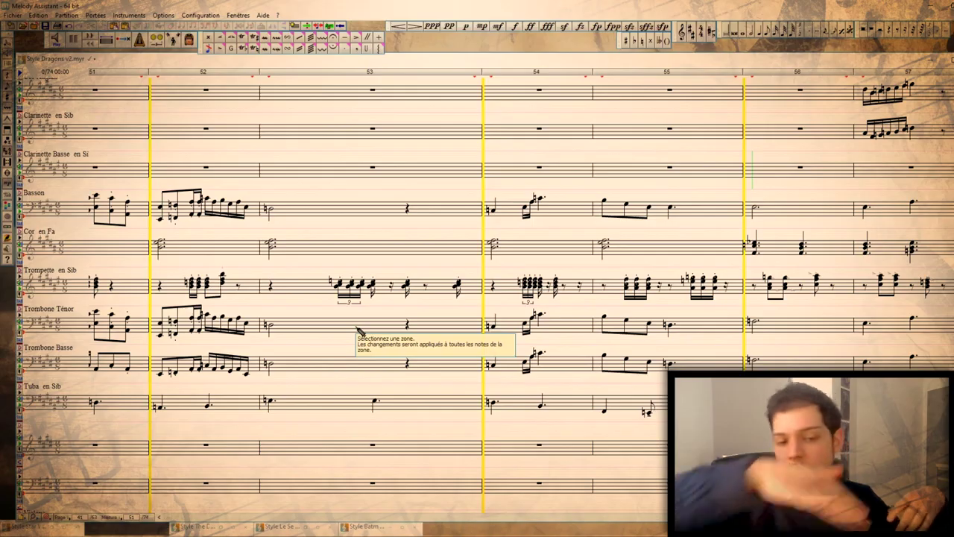
Step: Switch to FL Studio and look over the Vio I BBC notes across about bars 50 to 54
{"action": "key", "text": "alt+Tab"}
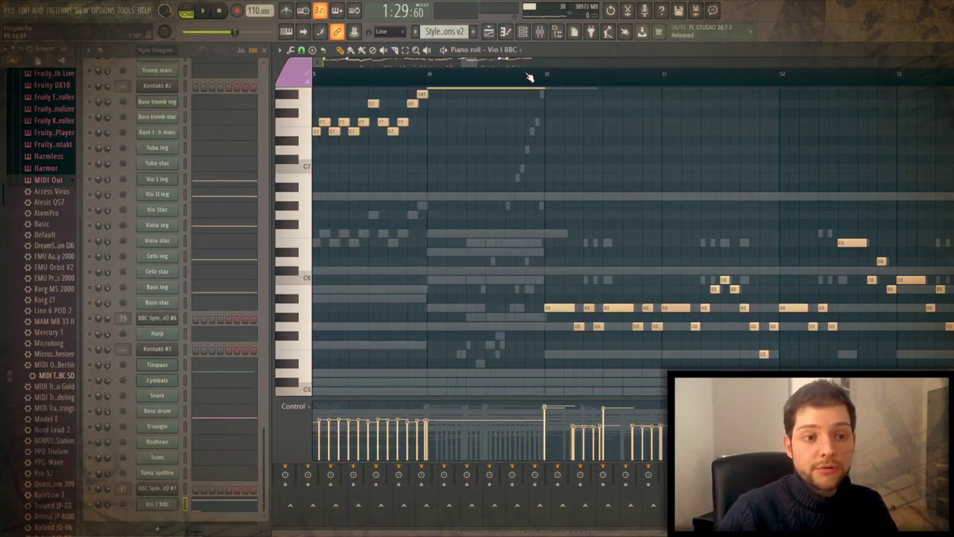
{"action": "scroll", "coordinate": [472, 67], "scroll_direction": "right", "scroll_amount": 2}
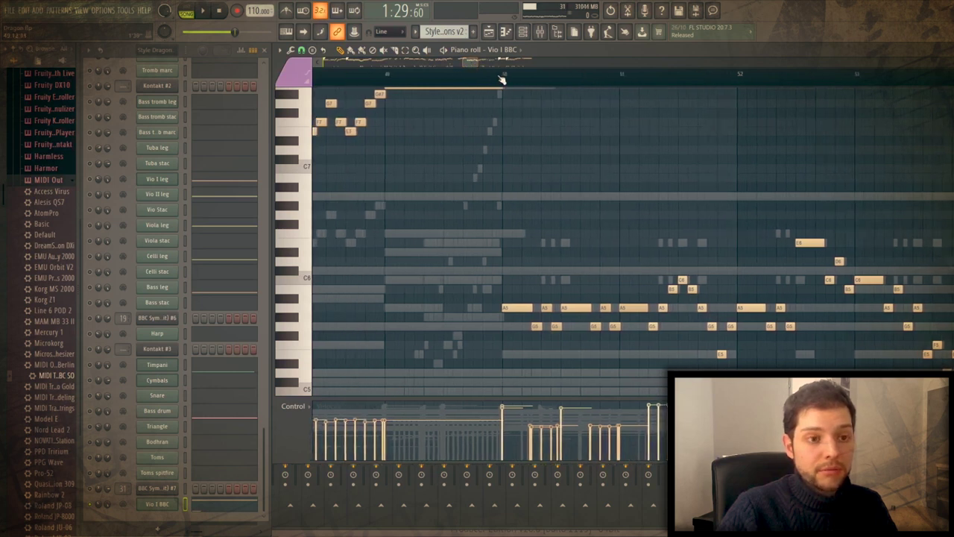
{"action": "scroll", "coordinate": [472, 66], "scroll_direction": "right", "scroll_amount": 6}
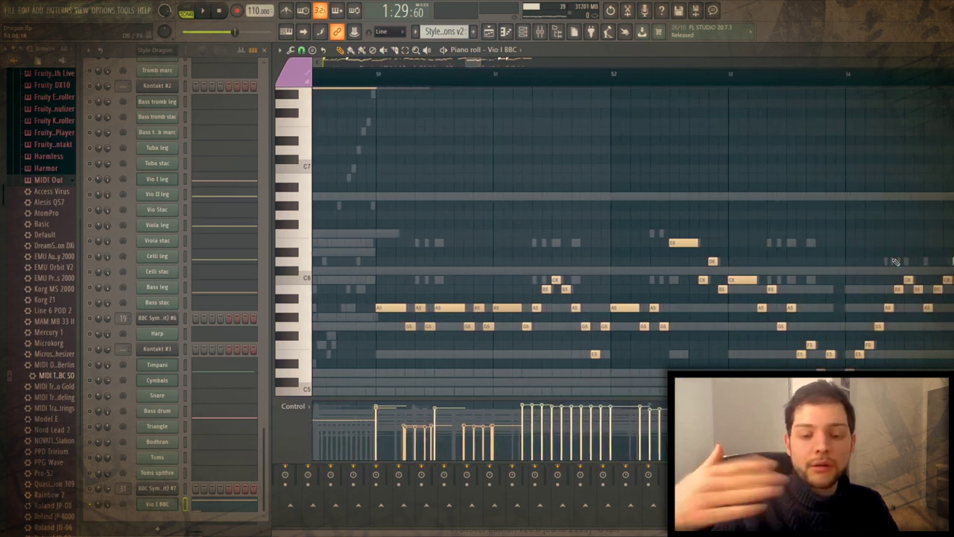
Step: Play the trombone and bass trombone channels alone from bar 50 to about bar 61, following the Vio I BBC notes in the piano roll
{"action": "scroll", "coordinate": [93, 223], "scroll_direction": "up", "scroll_amount": 4}
{"action": "key", "text": "space"}
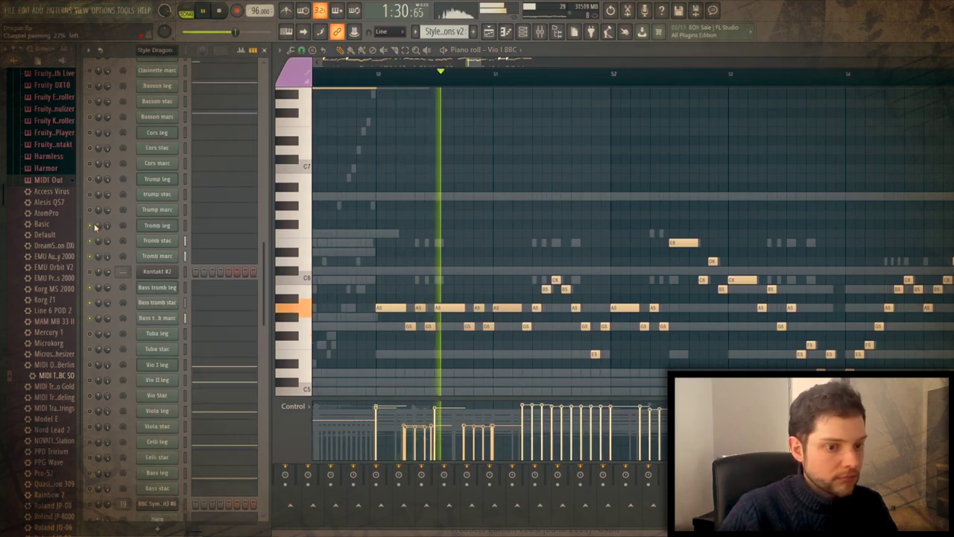
{"action": "scroll", "coordinate": [479, 261], "scroll_direction": "down", "scroll_amount": 4}
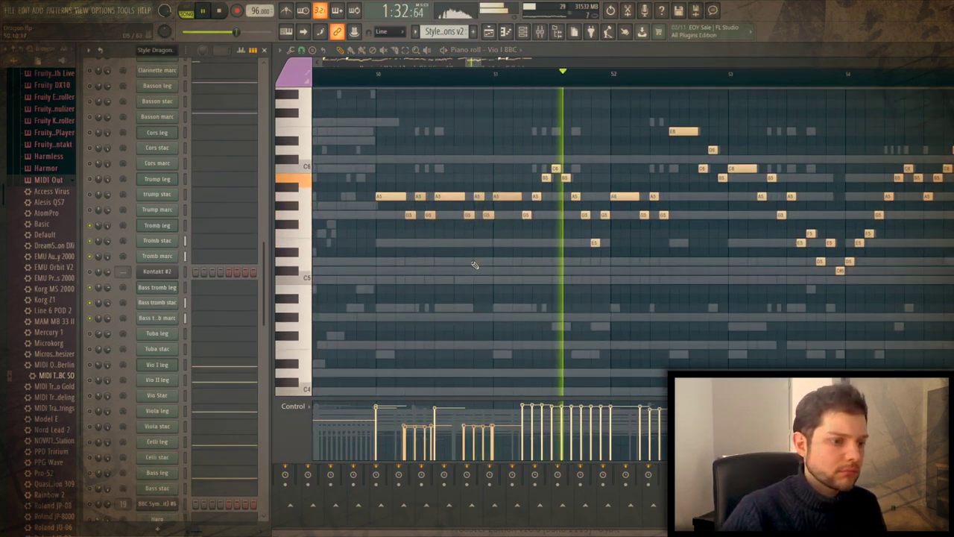
{"action": "scroll", "coordinate": [233, 358], "scroll_direction": "down", "scroll_amount": 4}
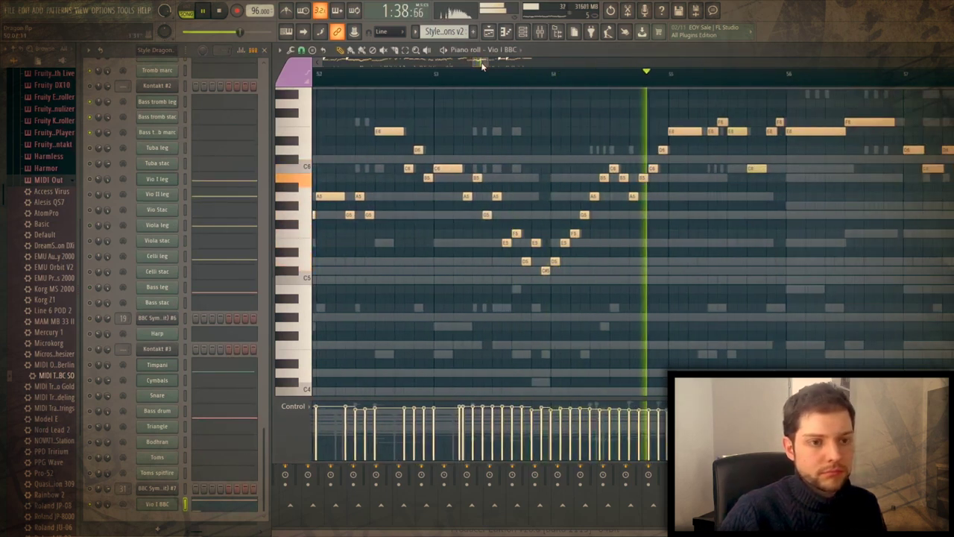
{"action": "scroll", "coordinate": [563, 158], "scroll_direction": "up", "scroll_amount": 3}
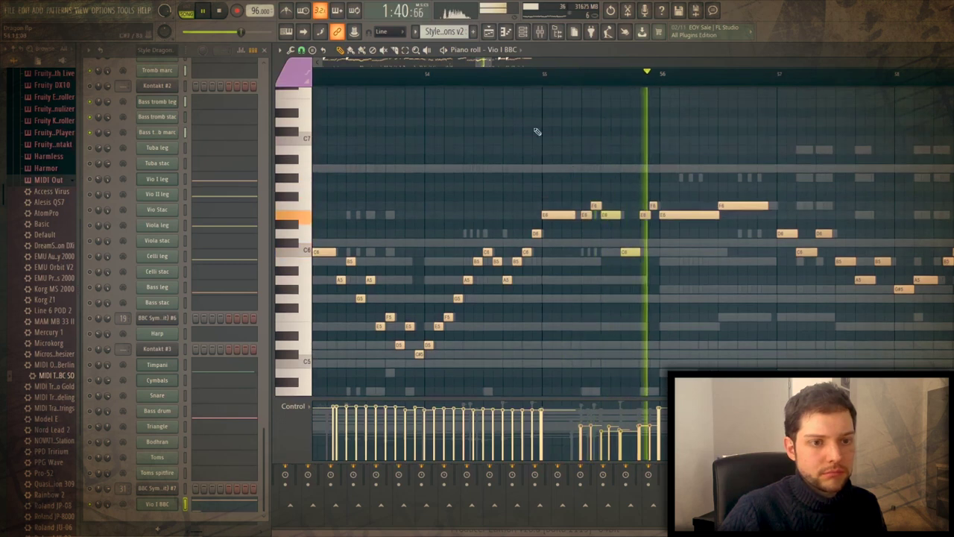
{"action": "left_click_drag", "start_coordinate": [483, 65], "coordinate": [503, 67]}
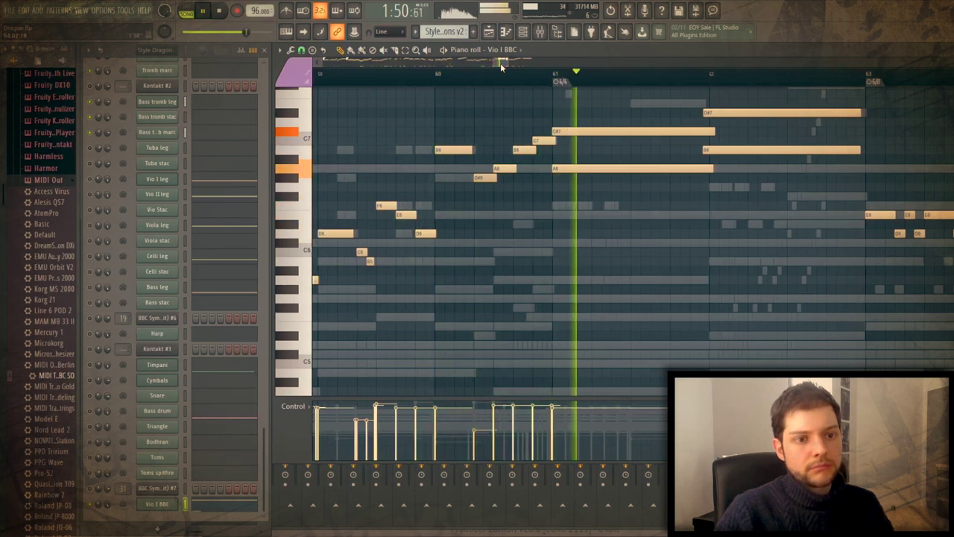
{"action": "key", "text": "space"}
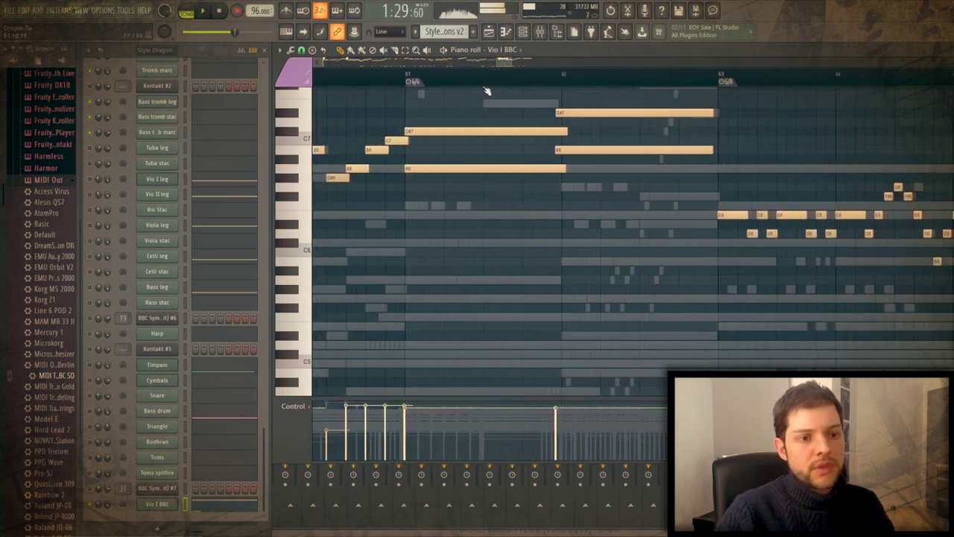
Step: Play the trombone channels from bar 63 and follow the passage in the piano roll to about bar 68
{"action": "scroll", "coordinate": [453, 120], "scroll_direction": "up", "scroll_amount": 4}
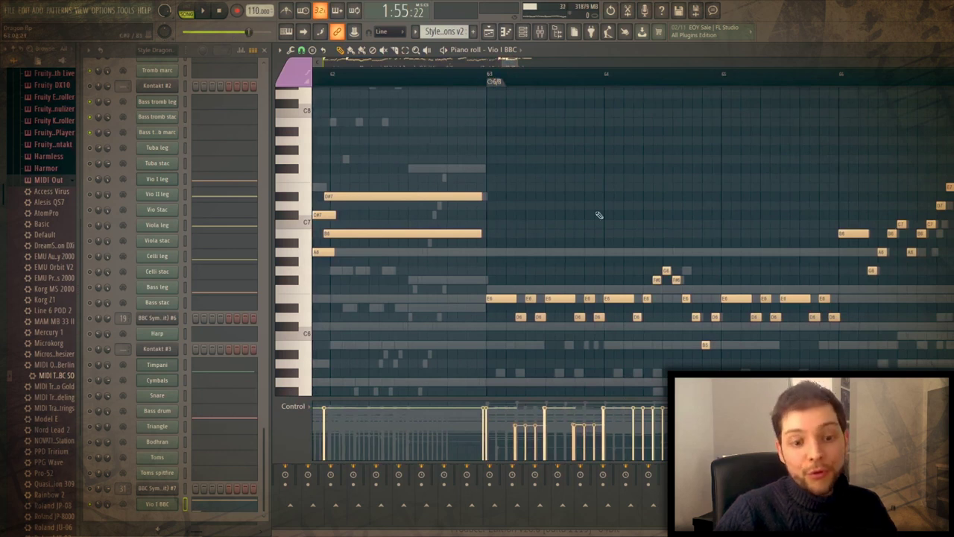
{"action": "key", "text": "space"}
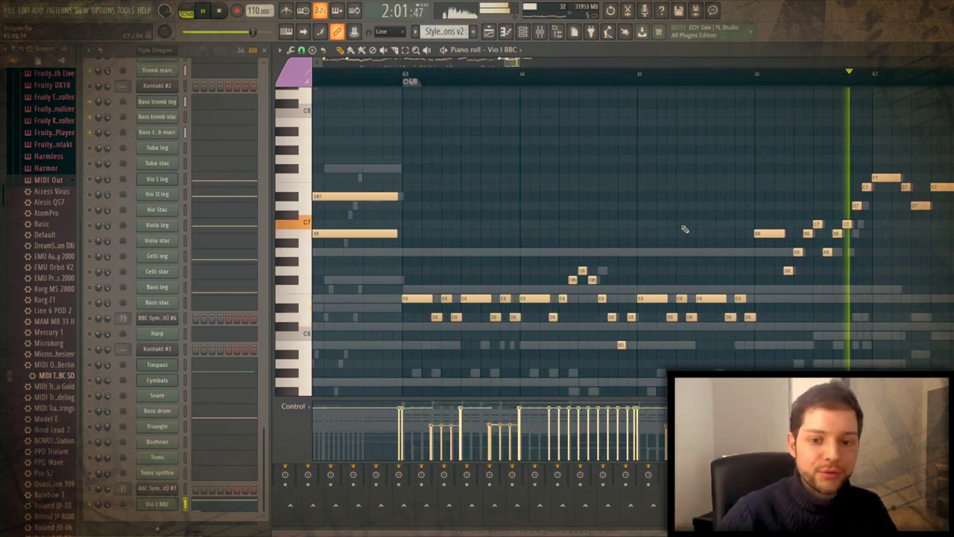
{"action": "left_click_drag", "start_coordinate": [506, 63], "coordinate": [529, 63]}
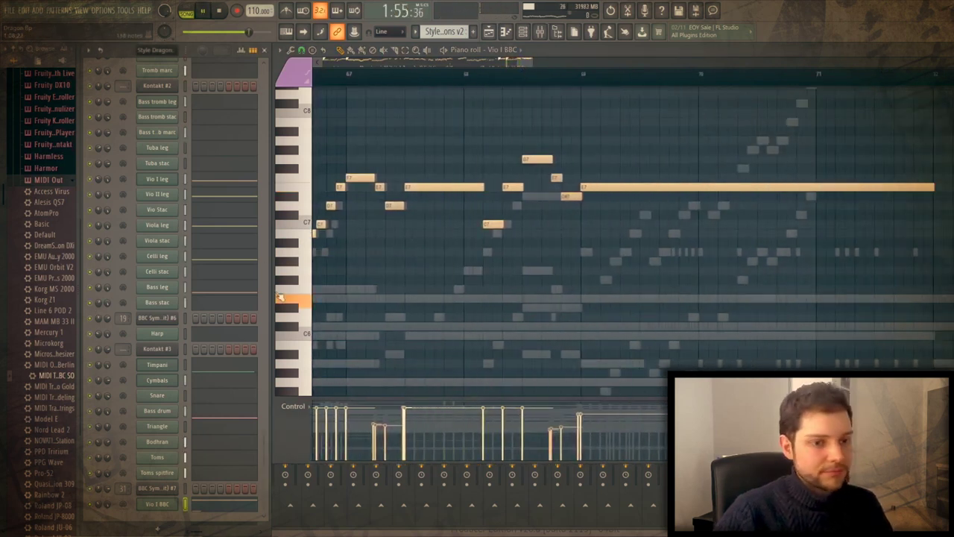
Step: Replay the passage from bar 63 with all channels enabled, following the Vio I BBC notes to about bar 71
{"action": "mouse_move", "coordinate": [524, 71]}
{"action": "left_mouse_down"}
{"action": "mouse_move", "coordinate": [507, 63]}
{"action": "mouse_move", "coordinate": [521, 63]}
{"action": "left_mouse_up"}
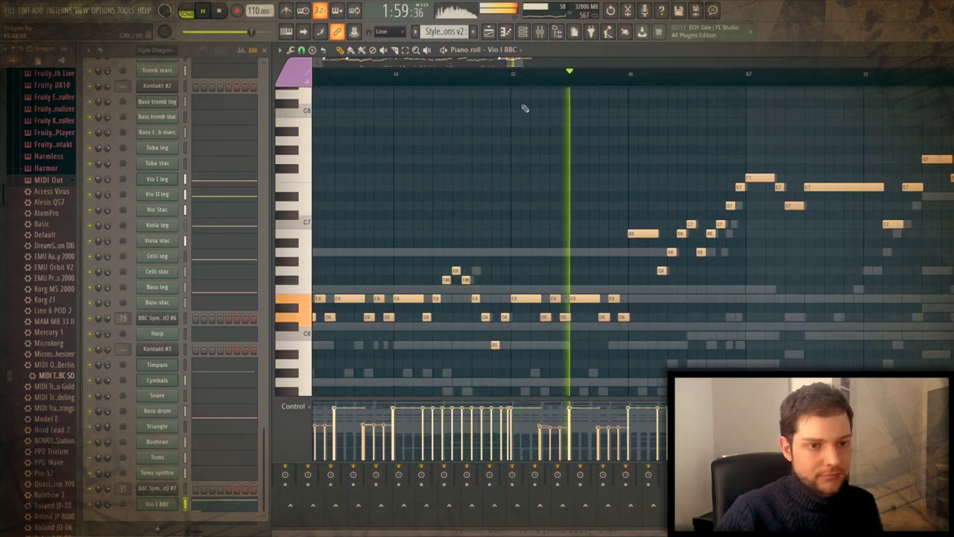
{"action": "left_click_drag", "start_coordinate": [515, 67], "coordinate": [525, 67]}
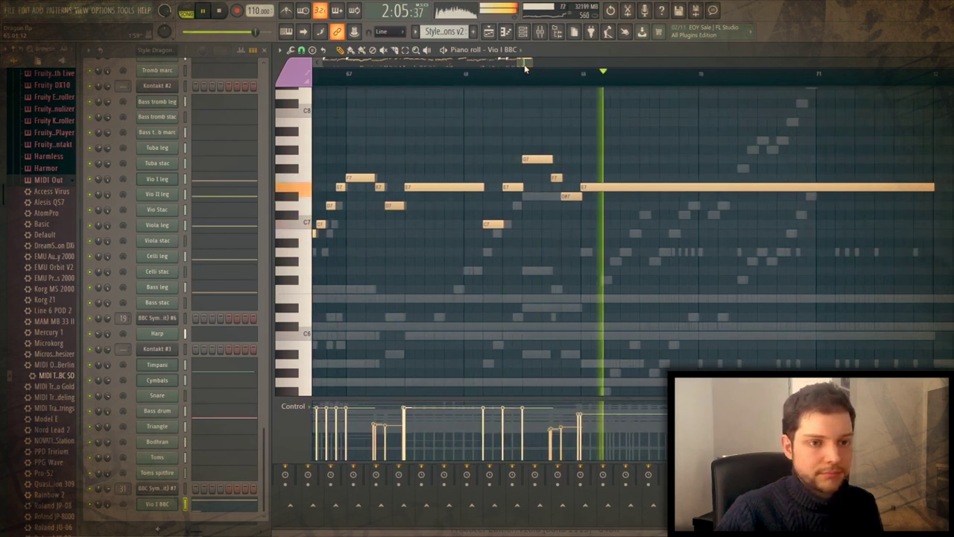
{"action": "left_click_drag", "start_coordinate": [525, 67], "coordinate": [528, 67]}
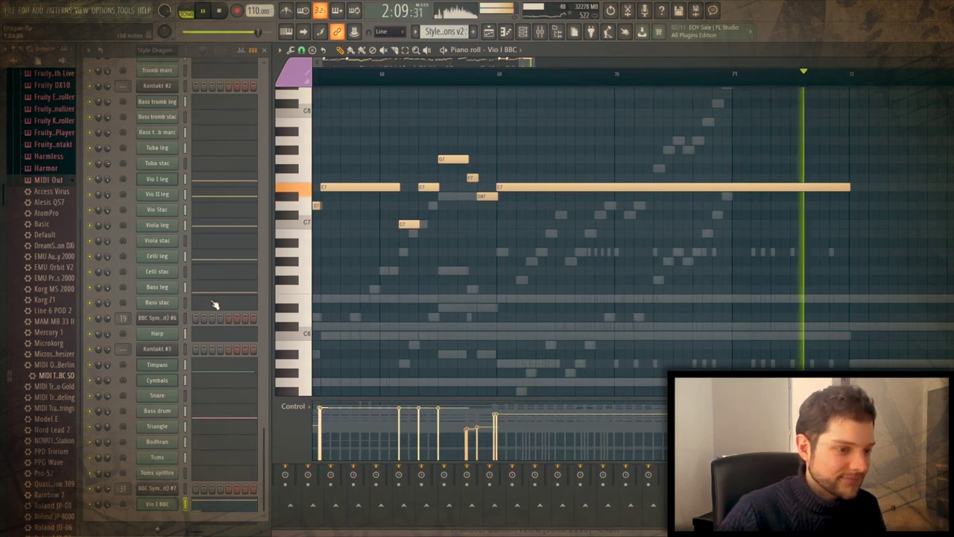
Step: Open the trump stac notes in the piano roll and play the trump stac and Trump marc channels alone around bars 69 to 71
{"action": "scroll", "coordinate": [224, 276], "scroll_direction": "up", "scroll_amount": 10}
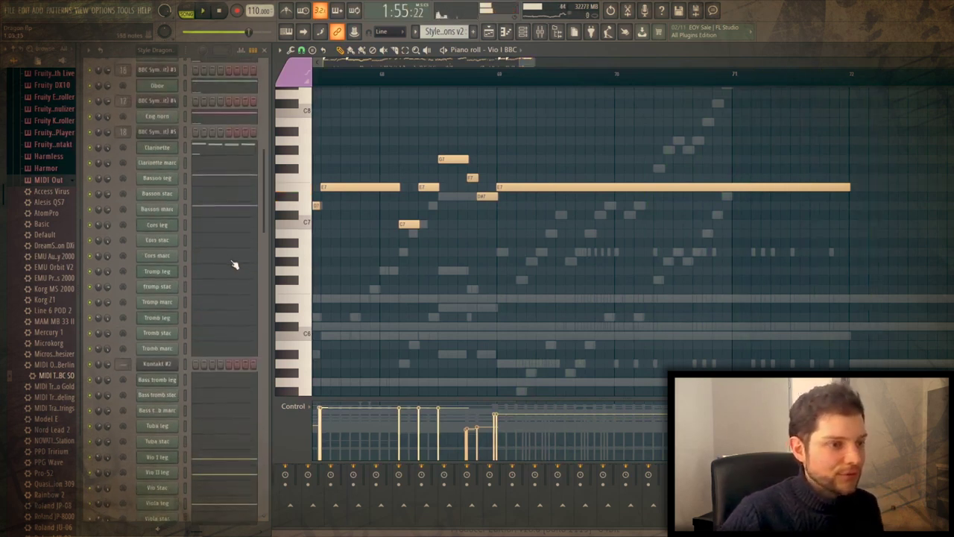
{"action": "left_click", "coordinate": [222, 114]}
{"action": "scroll", "coordinate": [224, 223], "scroll_direction": "down", "scroll_amount": 3}
{"action": "left_click", "coordinate": [224, 275]}
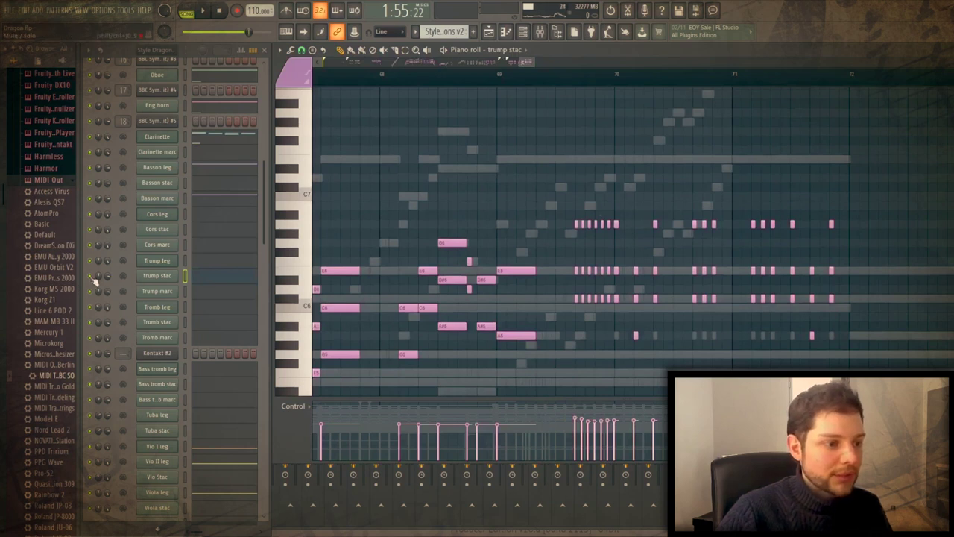
{"action": "key", "text": "space"}
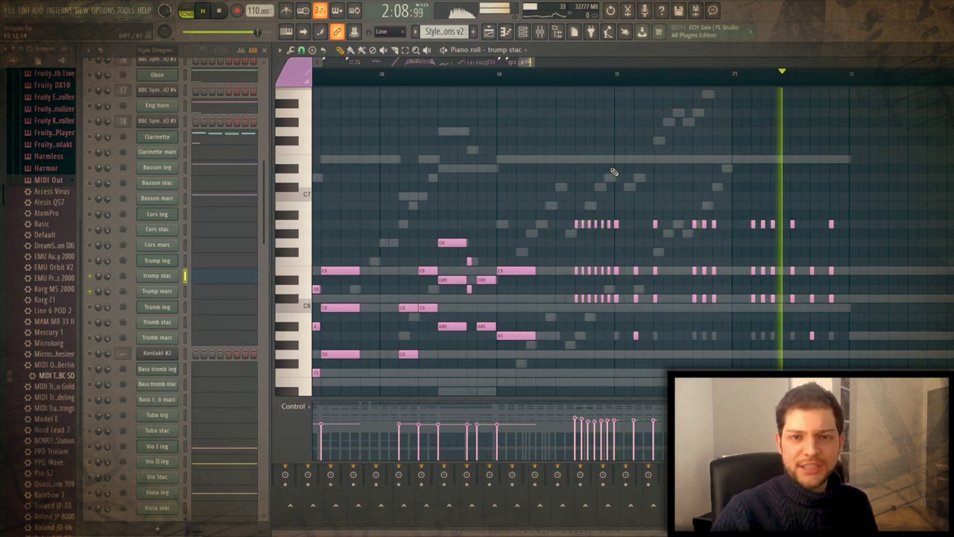
{"action": "key", "text": "space"}
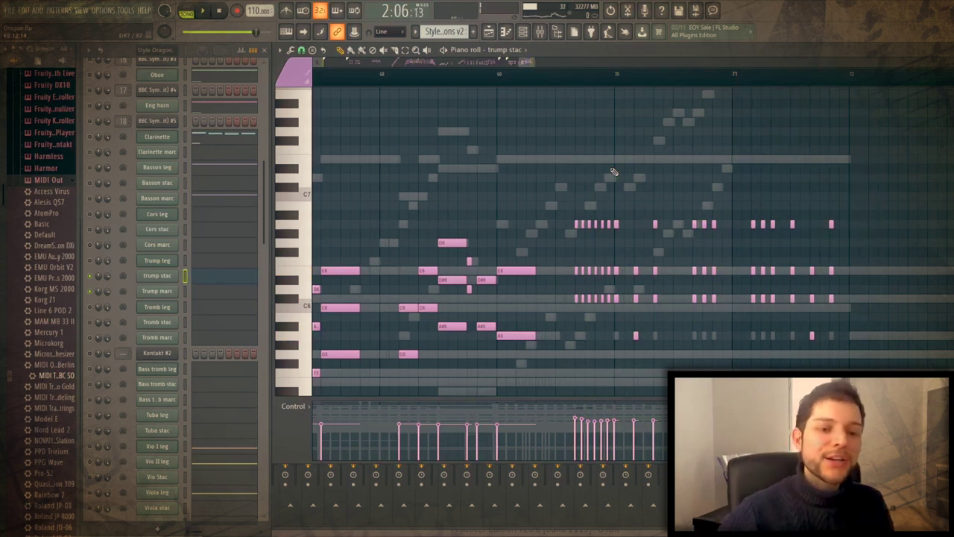